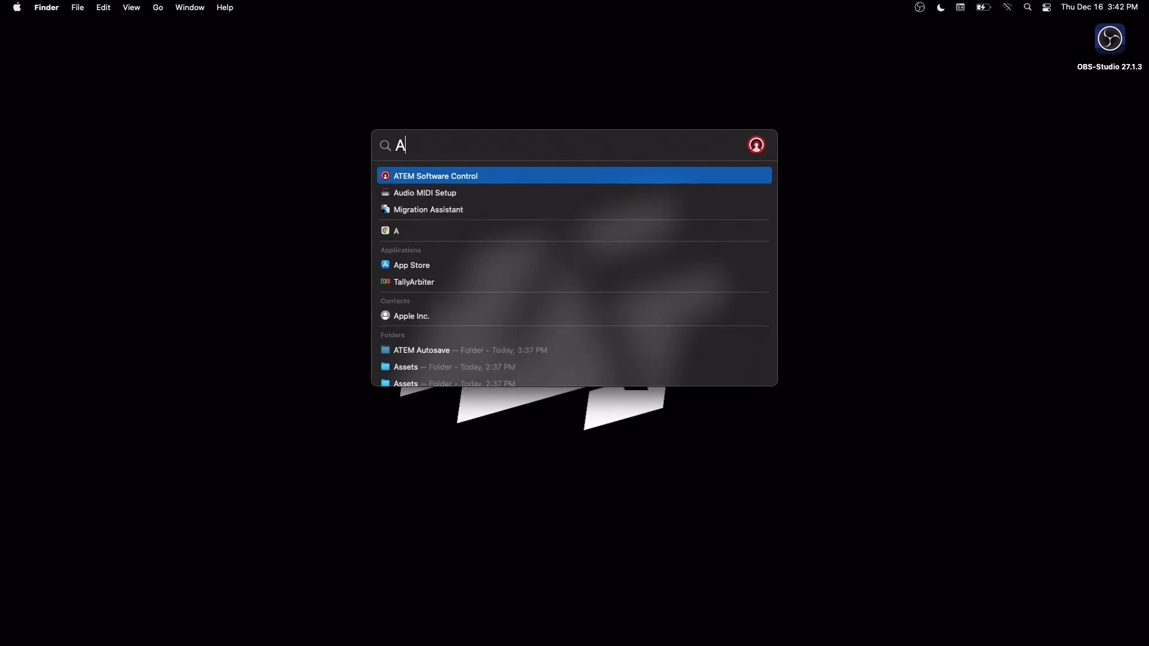
Open Audio MIDI Setup and bring up the MIDI Network Setup window from MIDI Studio
type("UD")
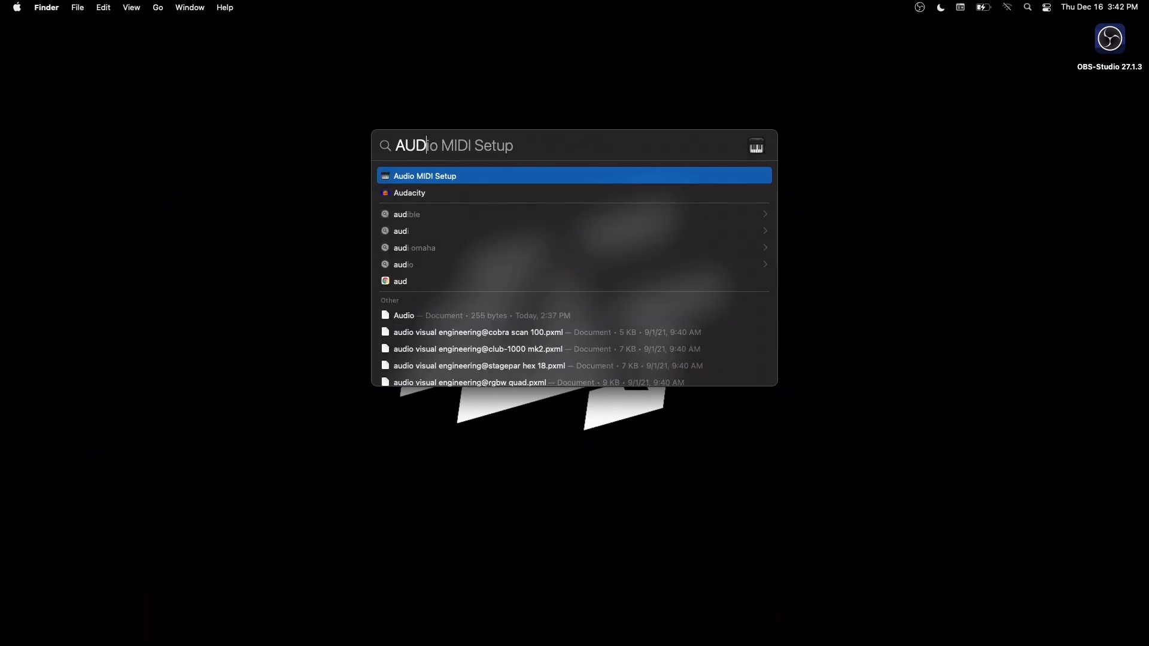
left_click(628, 181)
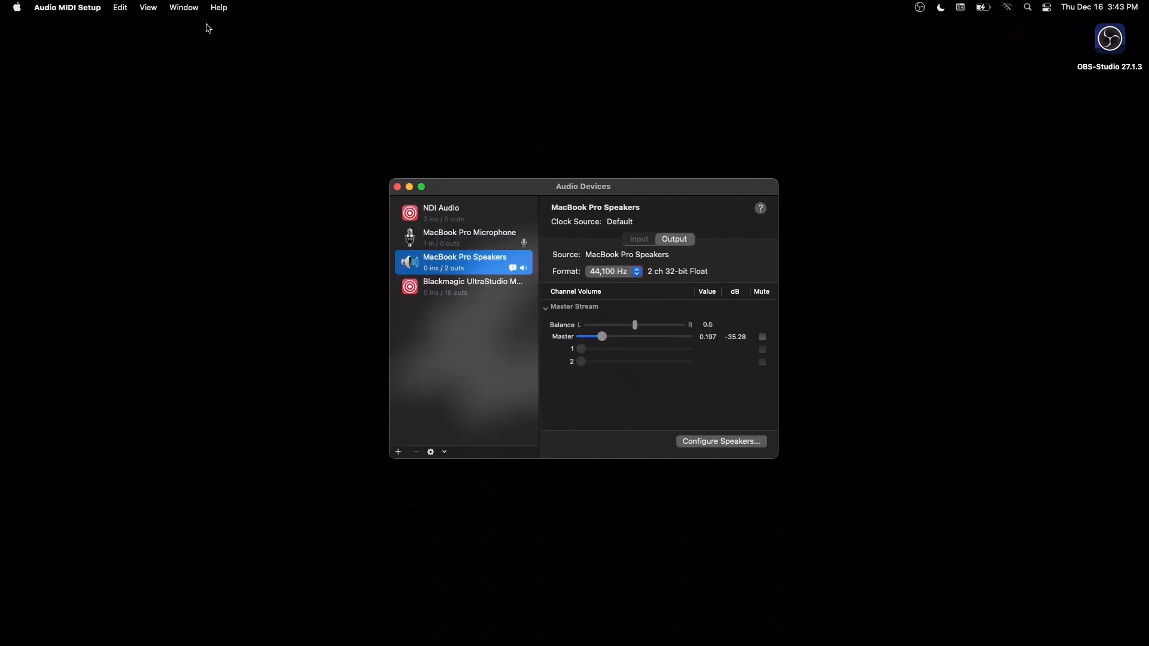
left_click(192, 9)
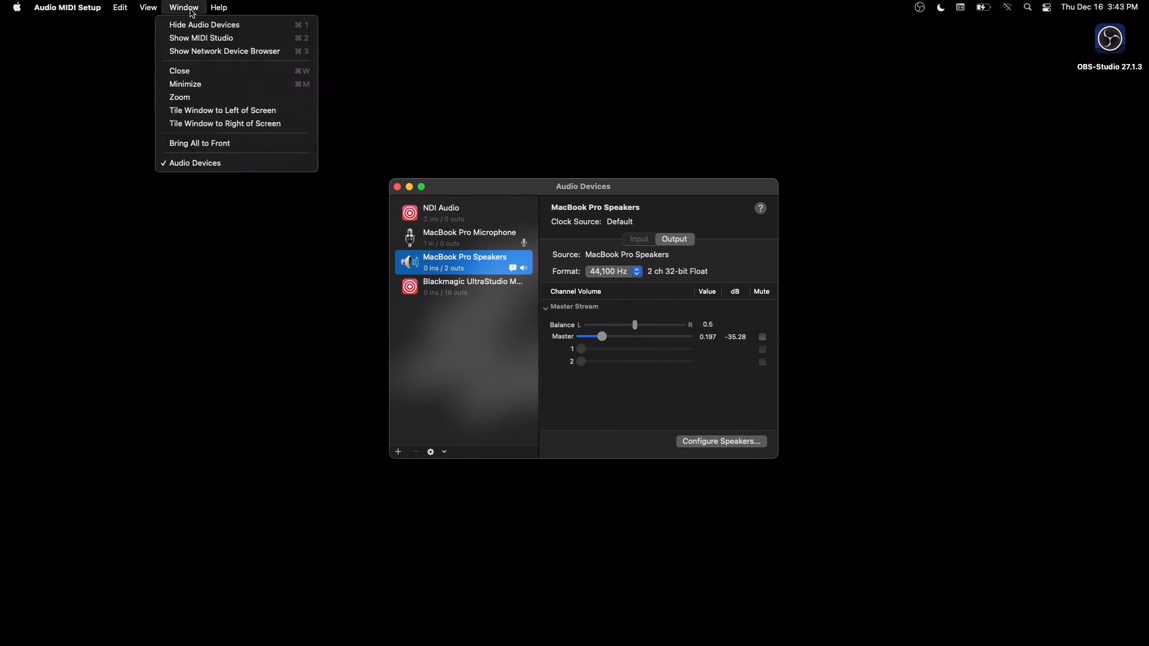
left_click(196, 38)
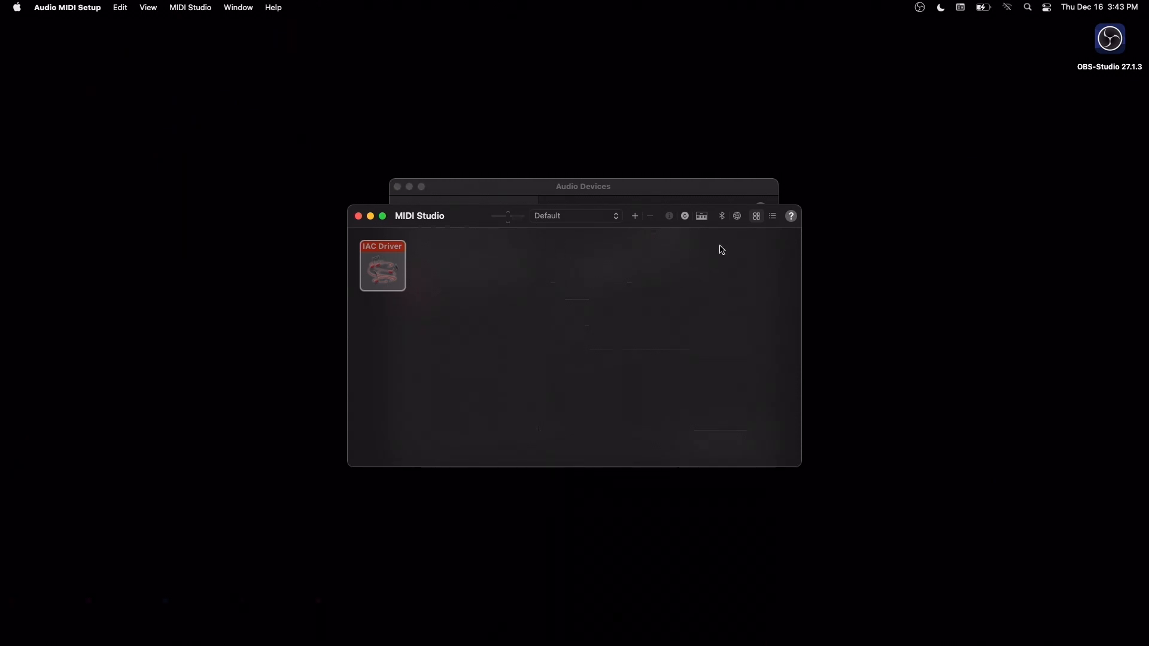
left_click(738, 216)
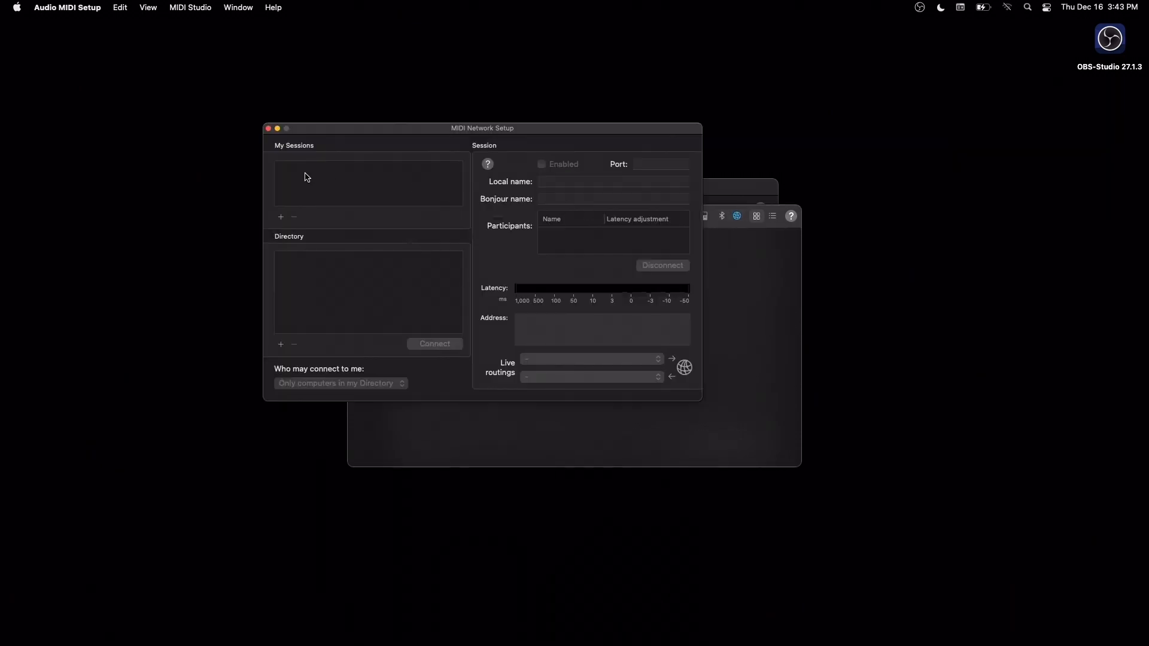
Create a network MIDI session with both its local name and Bonjour name set to TRACKS
left_click(281, 217)
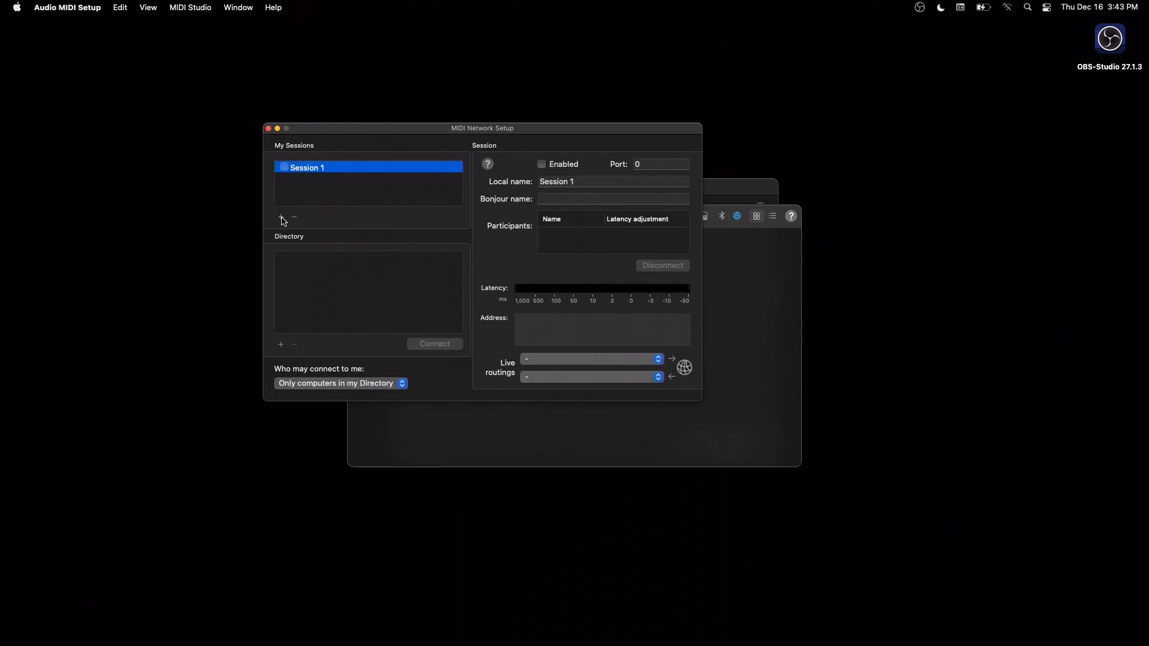
left_click(320, 168)
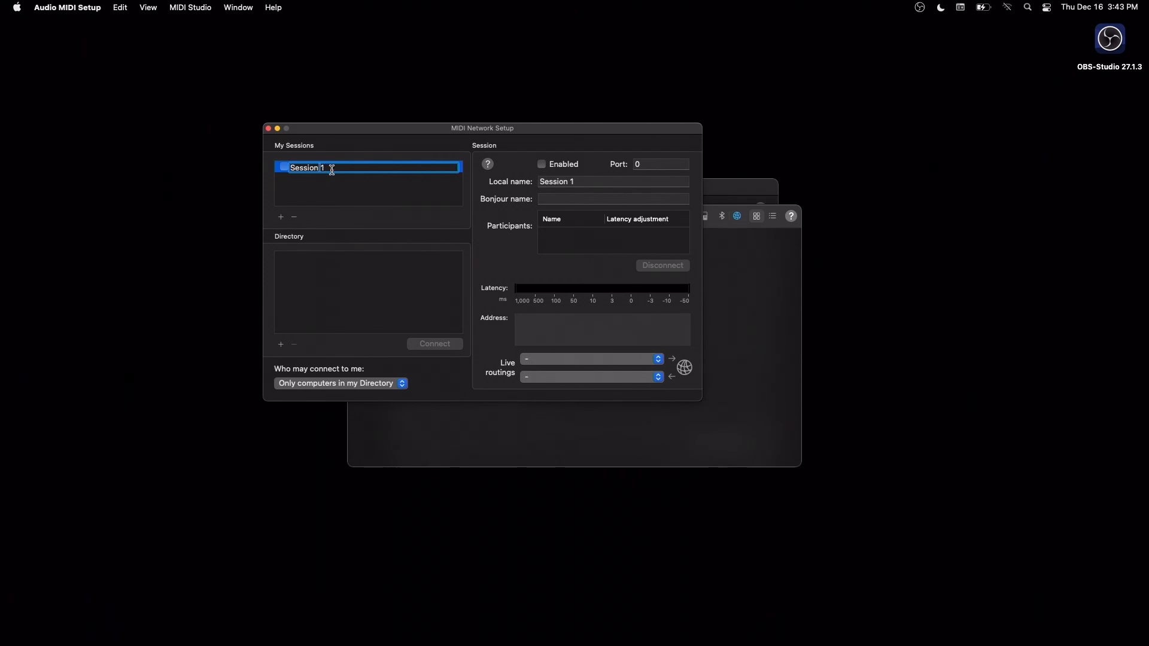
left_click_drag(333, 169, 271, 160)
type("TRACKS")
key("Return")
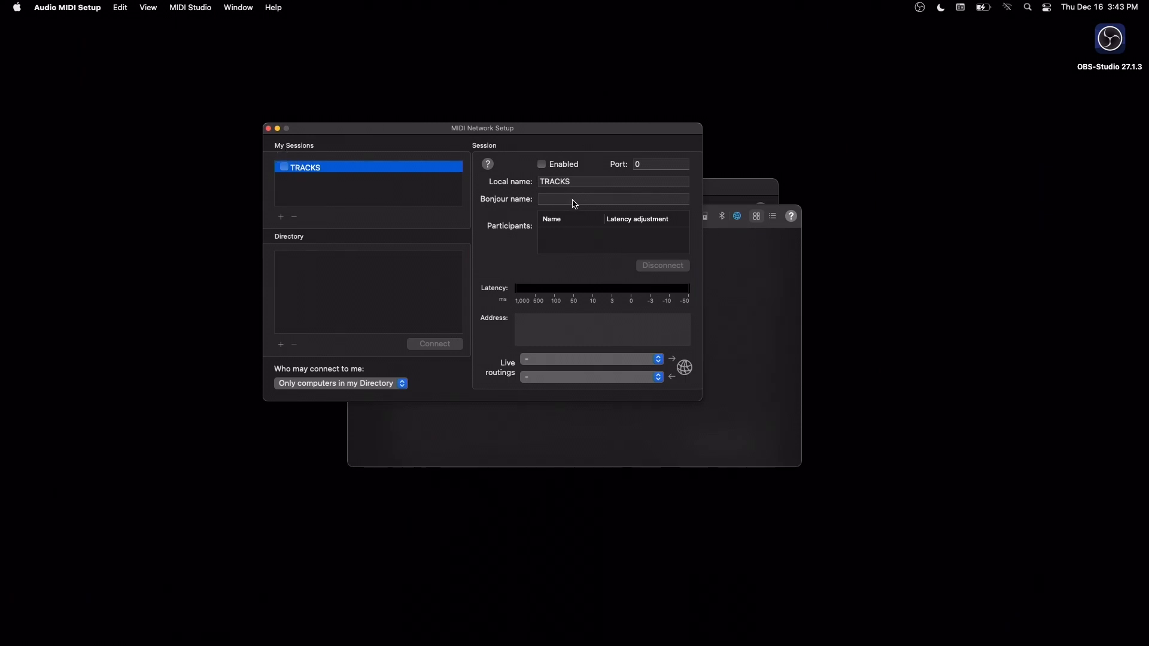
left_click(549, 199)
type("TR")
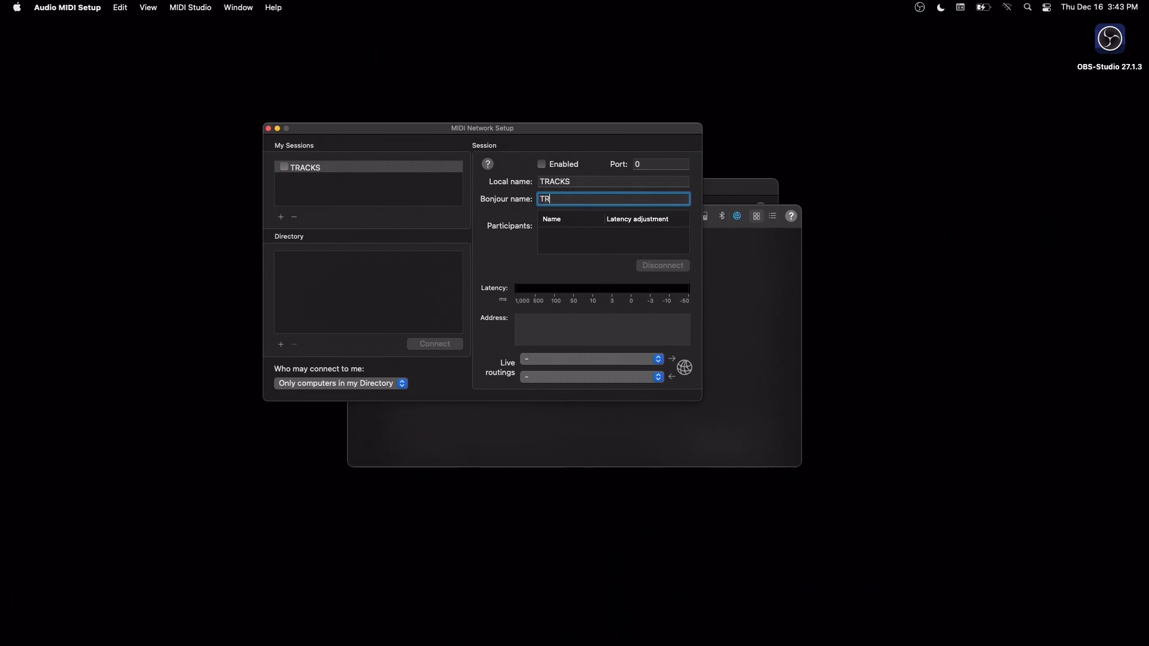
type("ACKS")
left_click(297, 189)
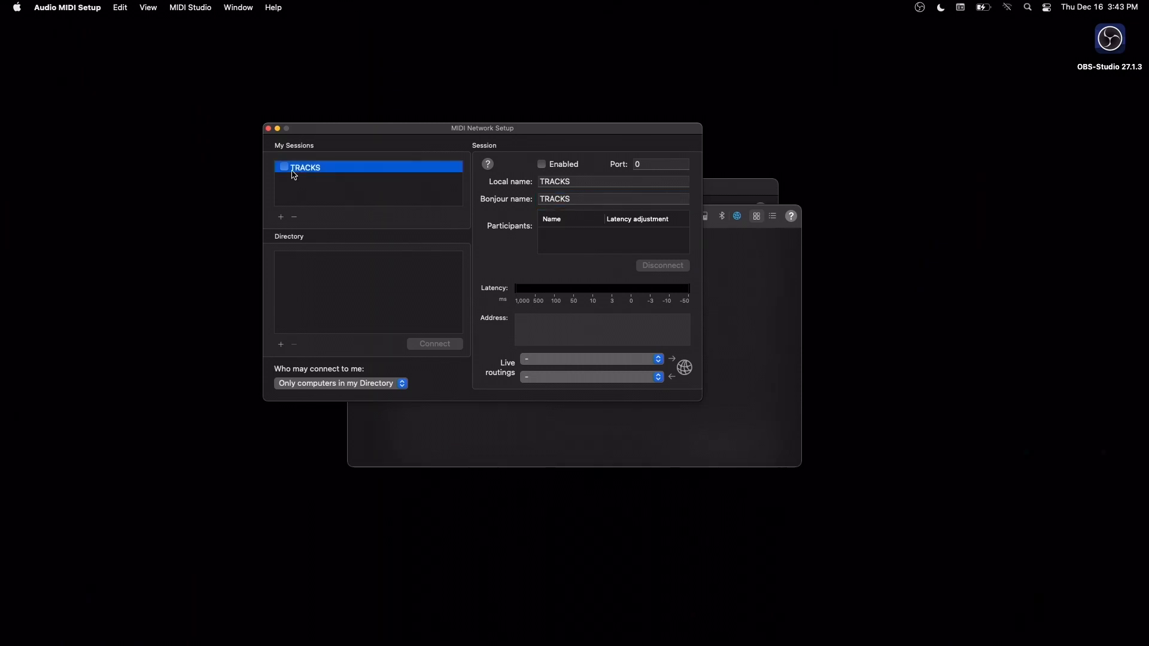
Enable the TRACKS session and allow anyone to connect to this computer
left_click(285, 168)
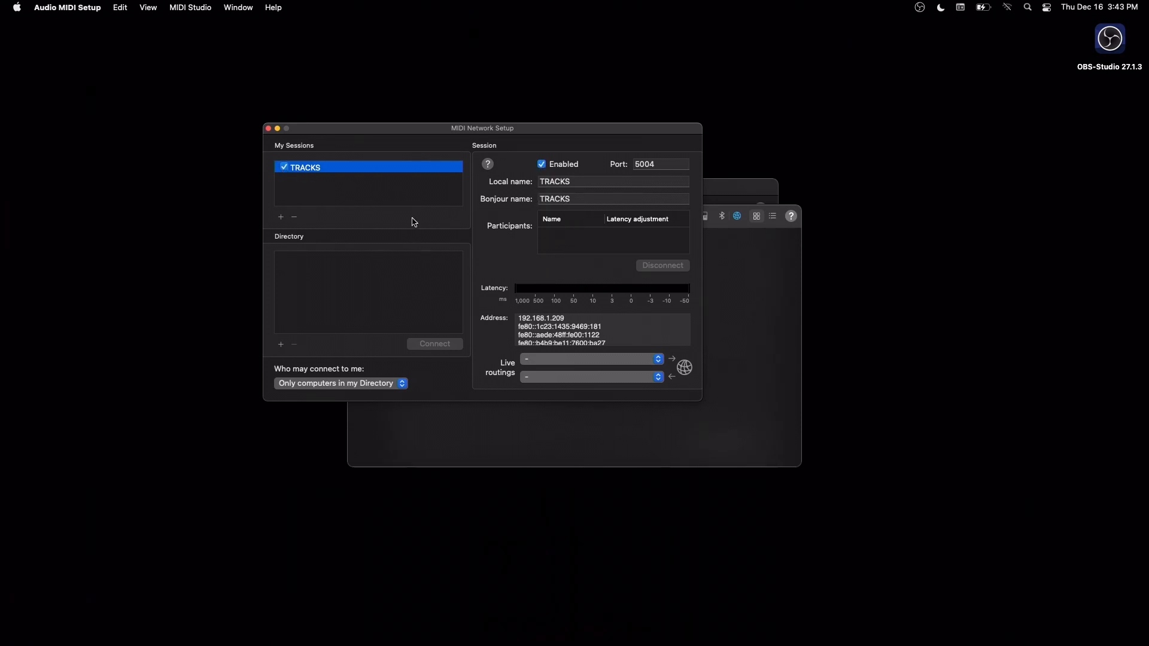
left_click(365, 388)
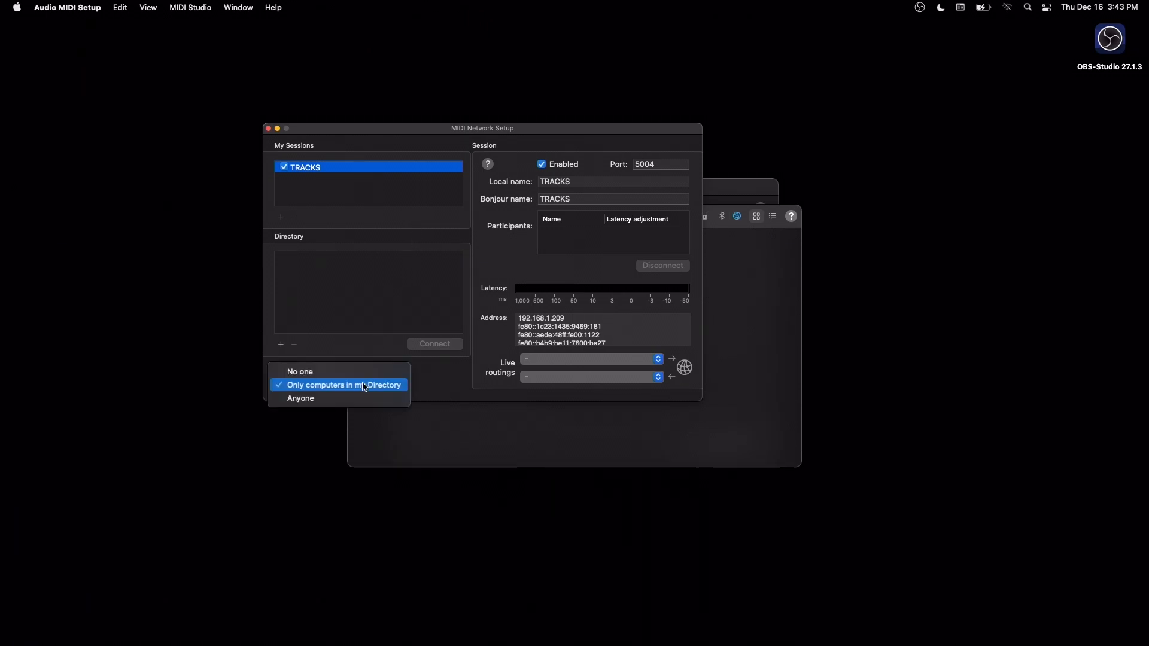
left_click(355, 399)
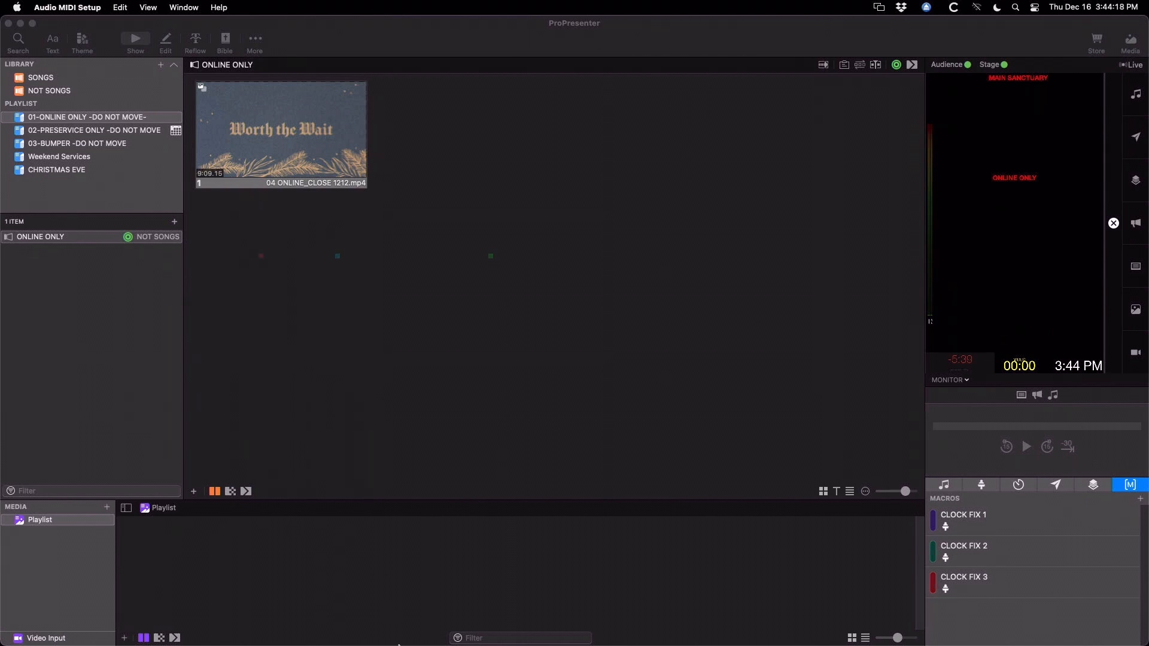
On the ProPresenter computer, open Audio MIDI Setup and bring up the MIDI Network Setup window from MIDI Studio
mouse_move(398, 644)
left_click(1018, 11)
type("AUD")
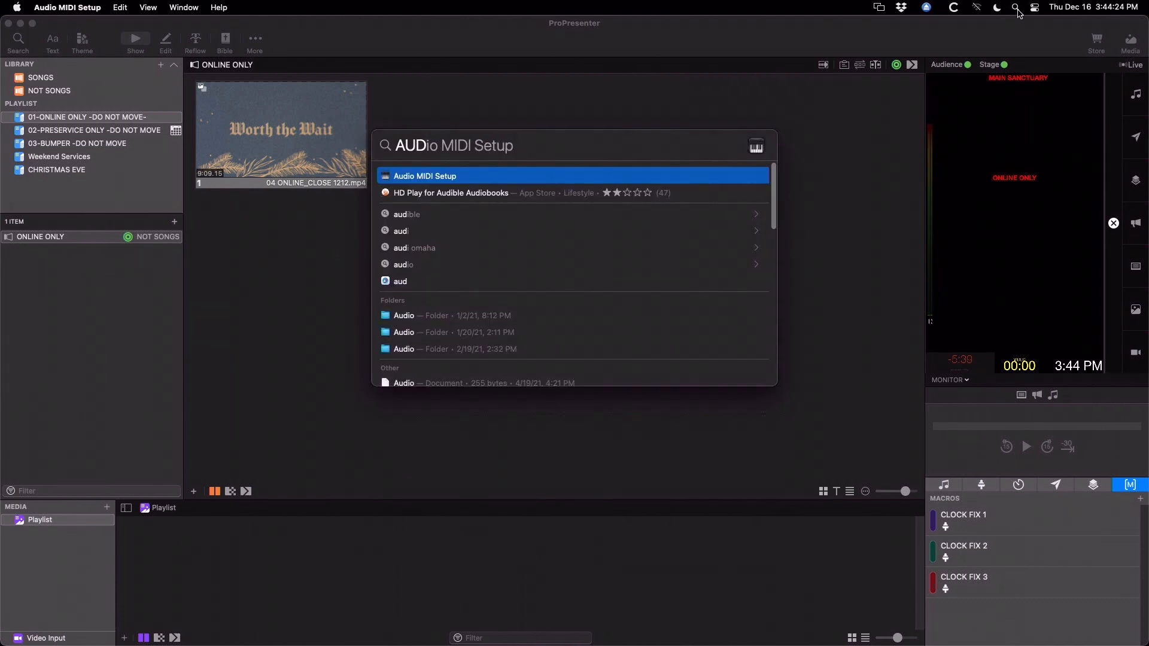
left_click(578, 181)
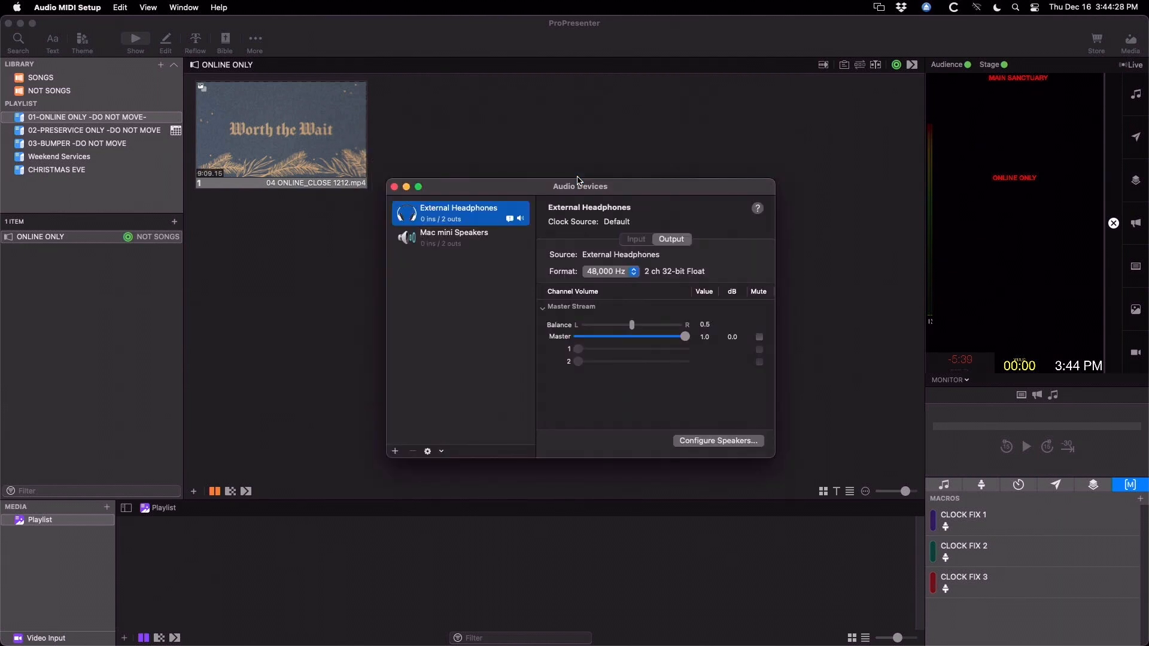
left_click(193, 9)
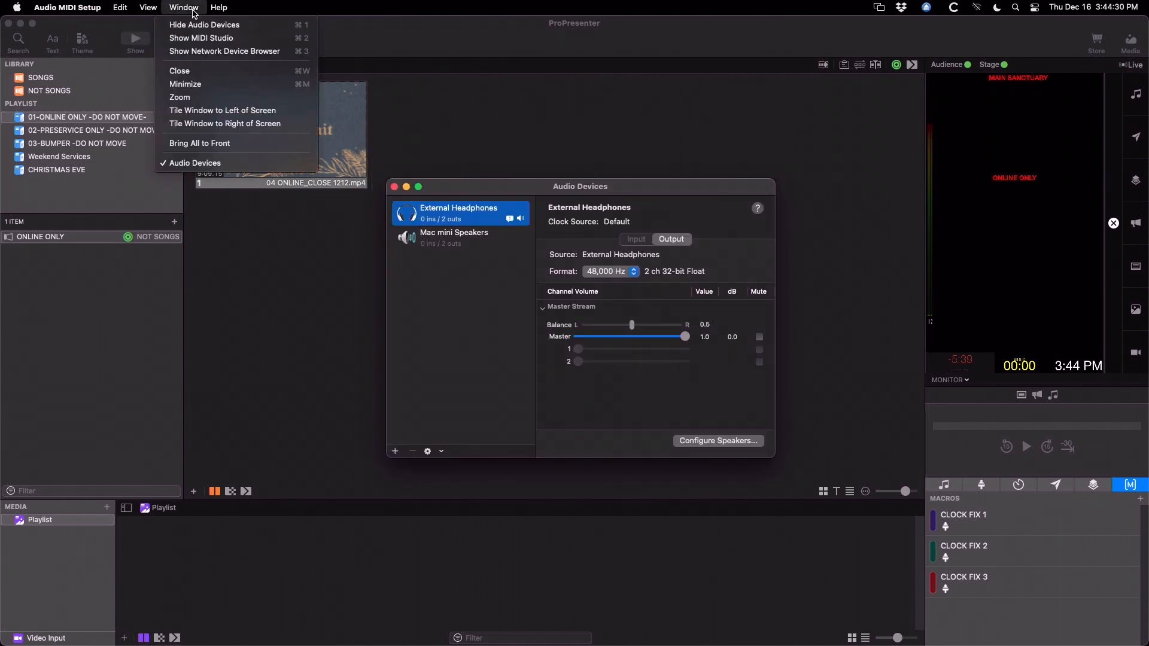
left_click(197, 38)
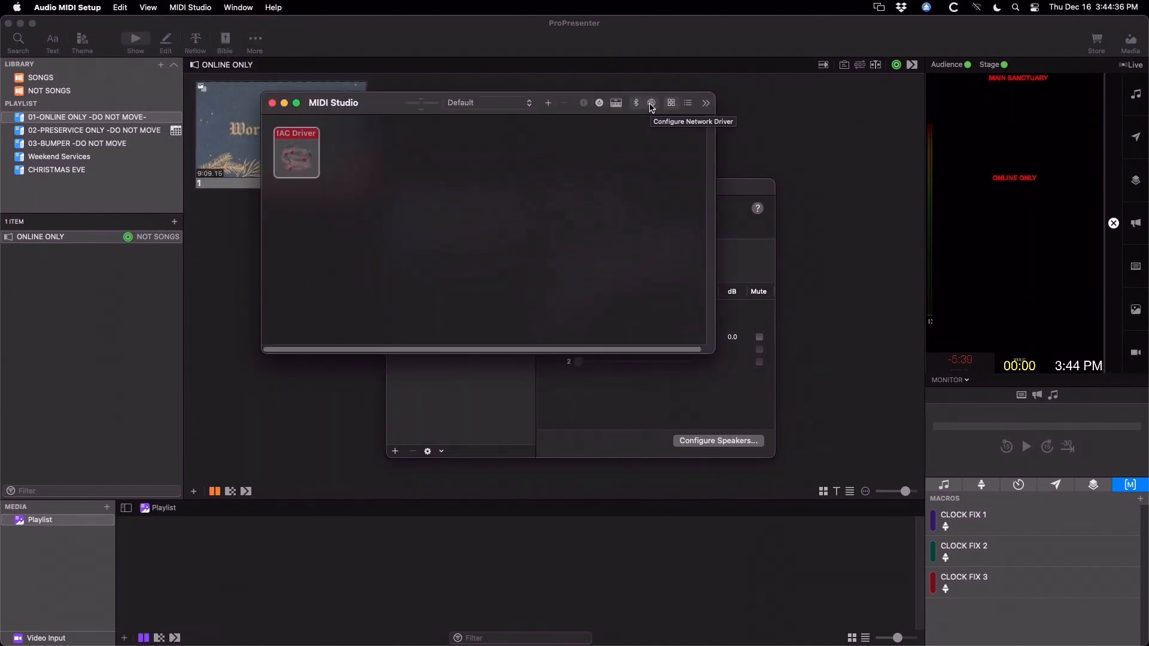
left_click(652, 104)
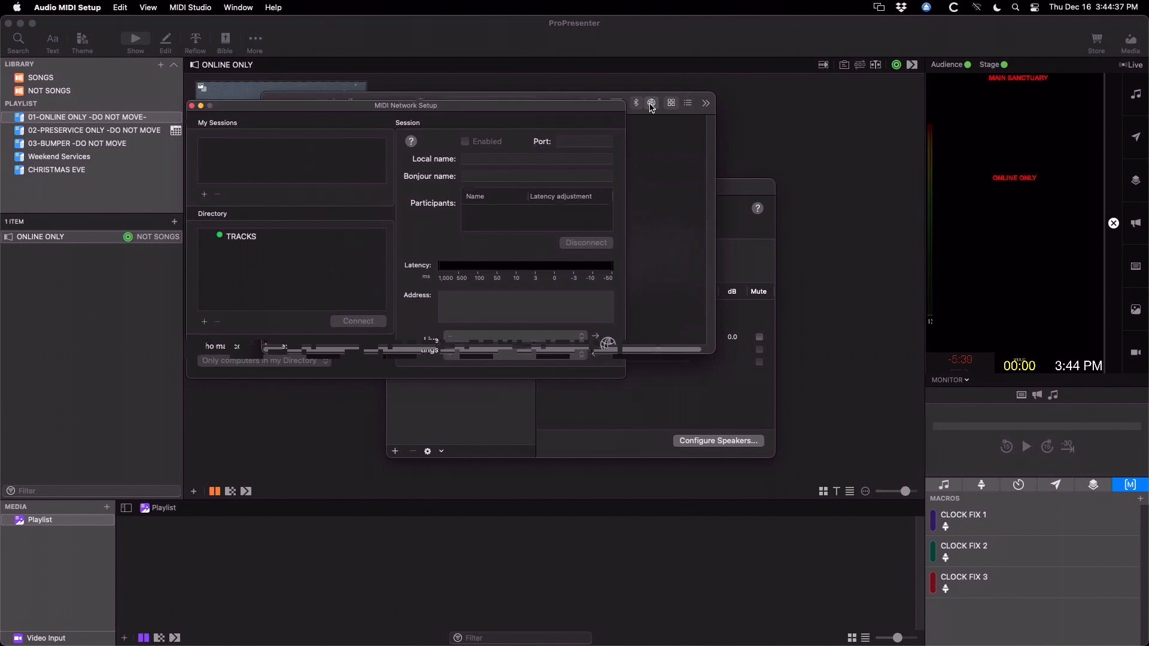
Create a network MIDI session with both its local name and Bonjour name set to LYRICS
left_click(206, 197)
double_click(242, 145)
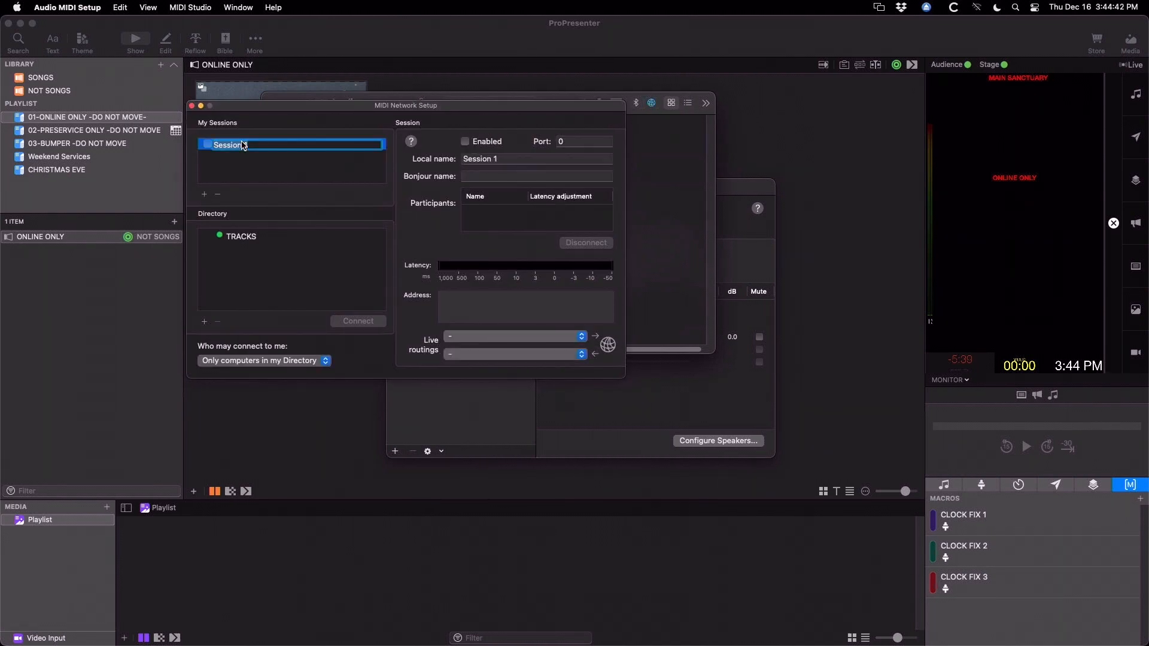
type("LYRICS")
key("Return")
left_click(499, 177)
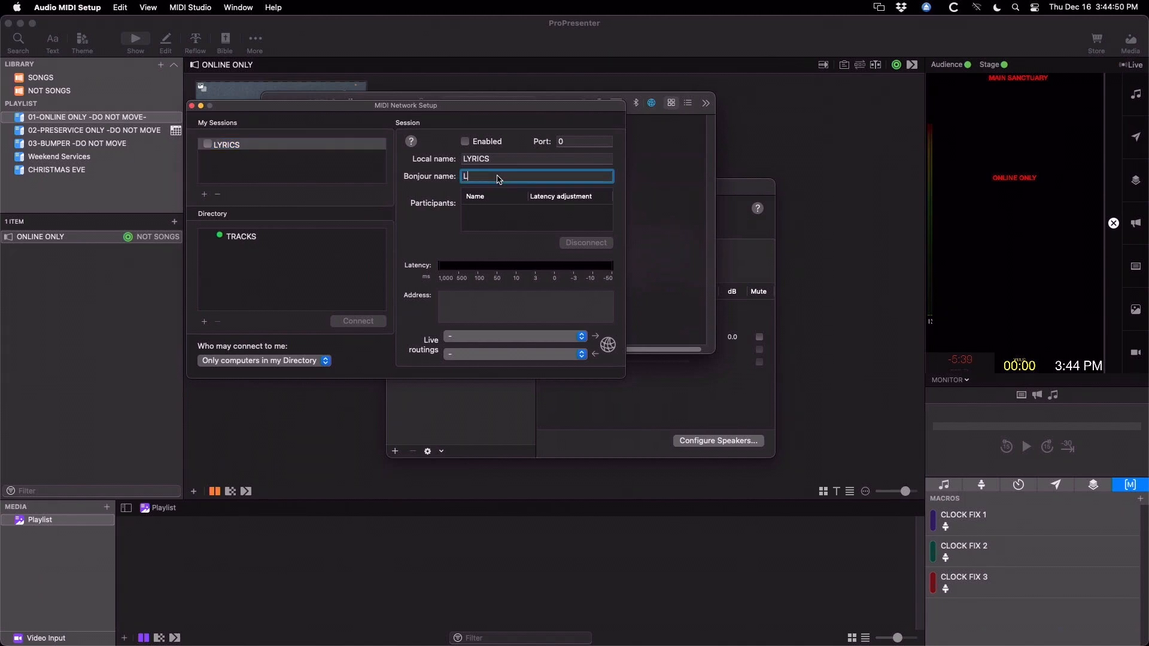
type("LYRICS")
left_click(323, 180)
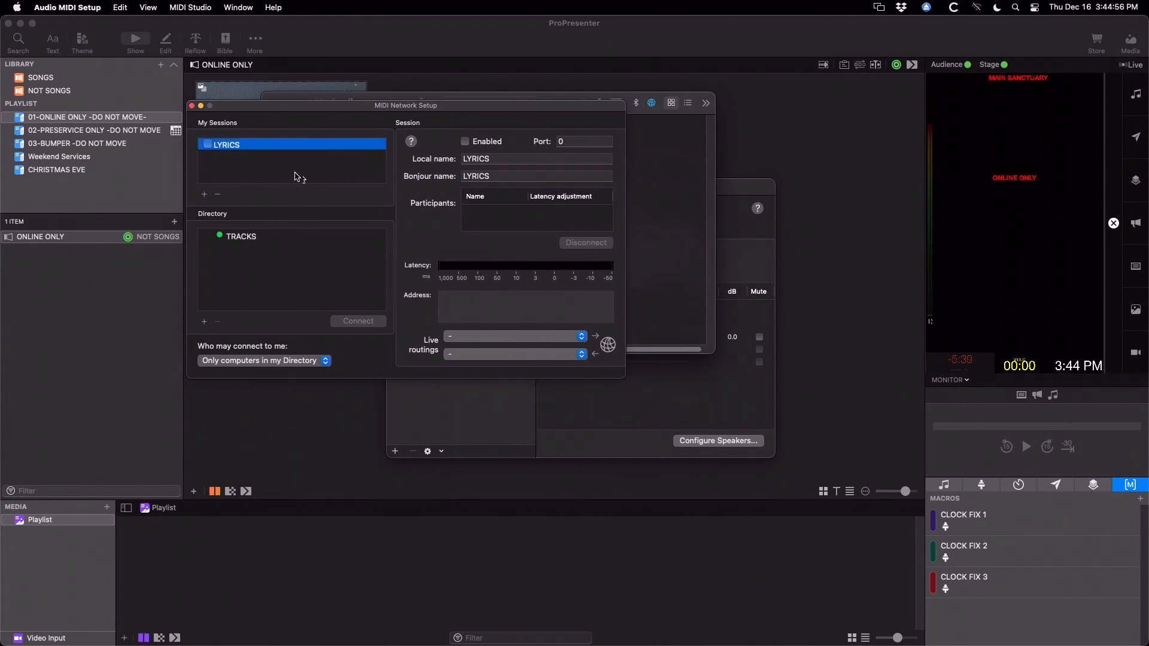
Enable the LYRICS session and connect it to TRACKS from the directory
left_click(208, 145)
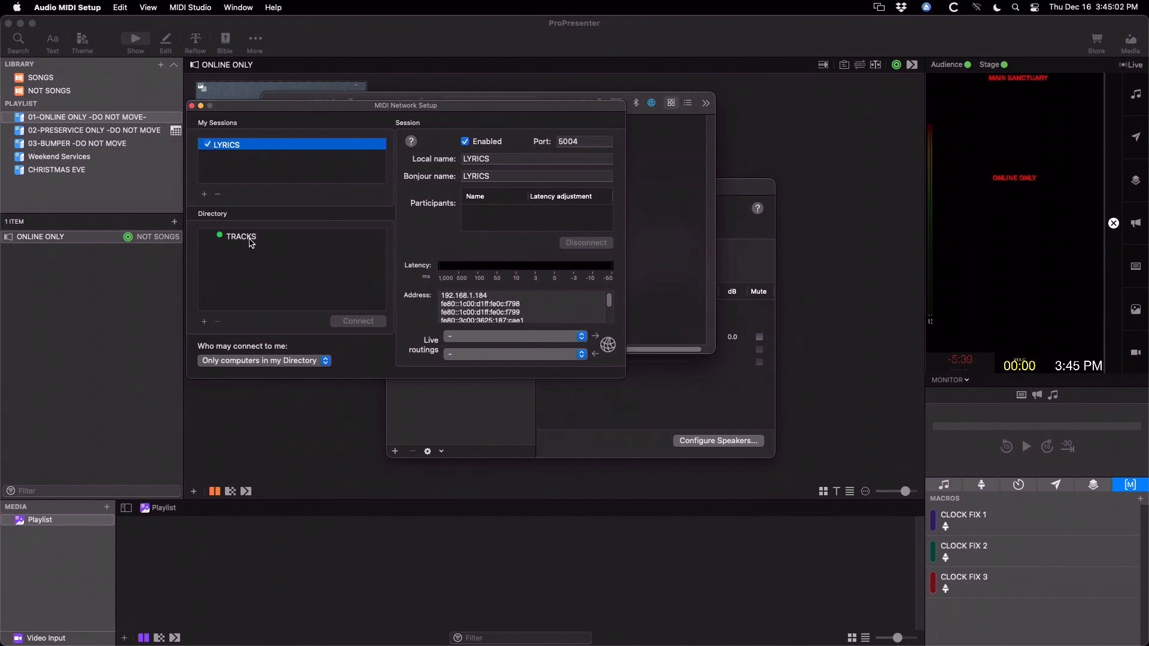
left_click(250, 241)
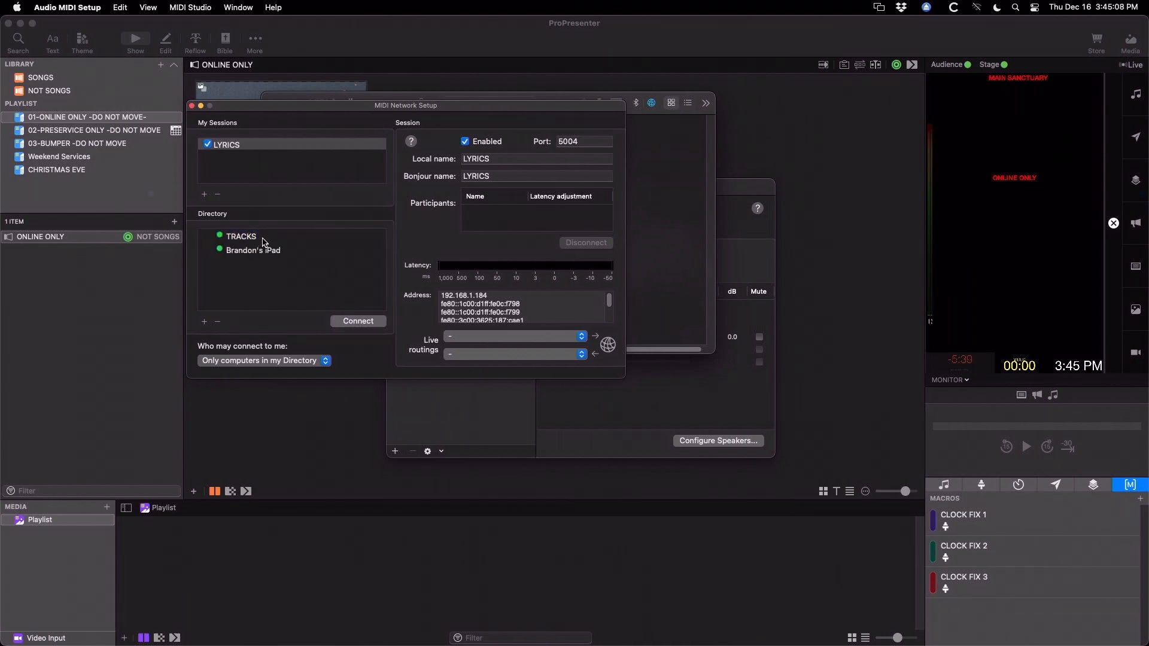
left_click(264, 242)
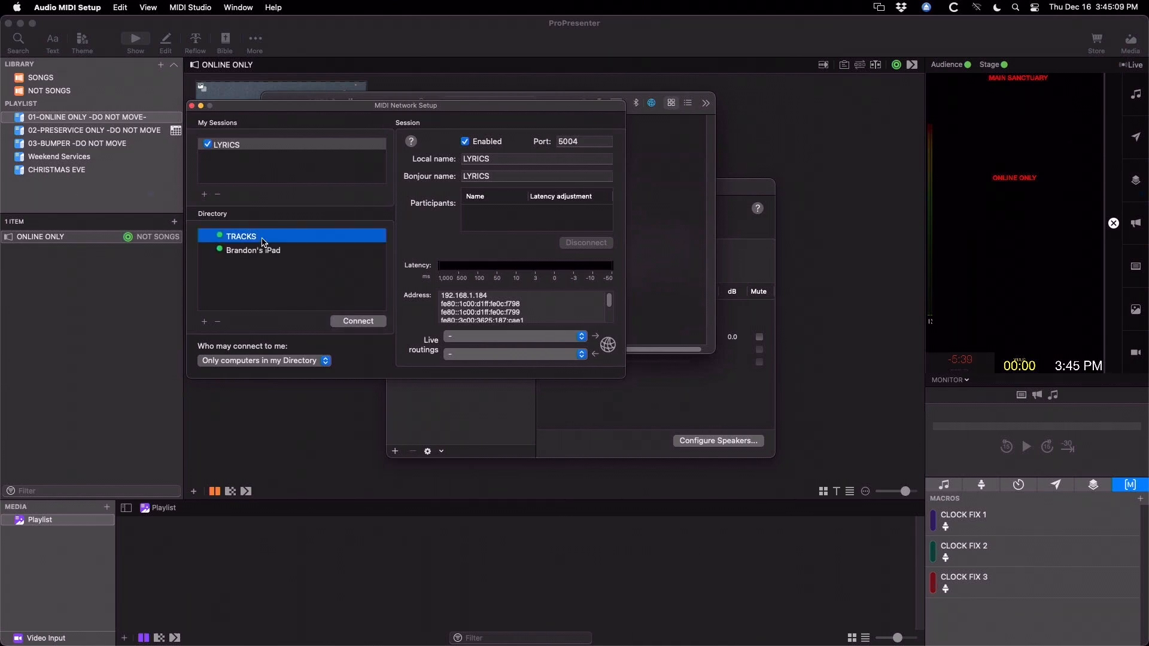
left_click(358, 322)
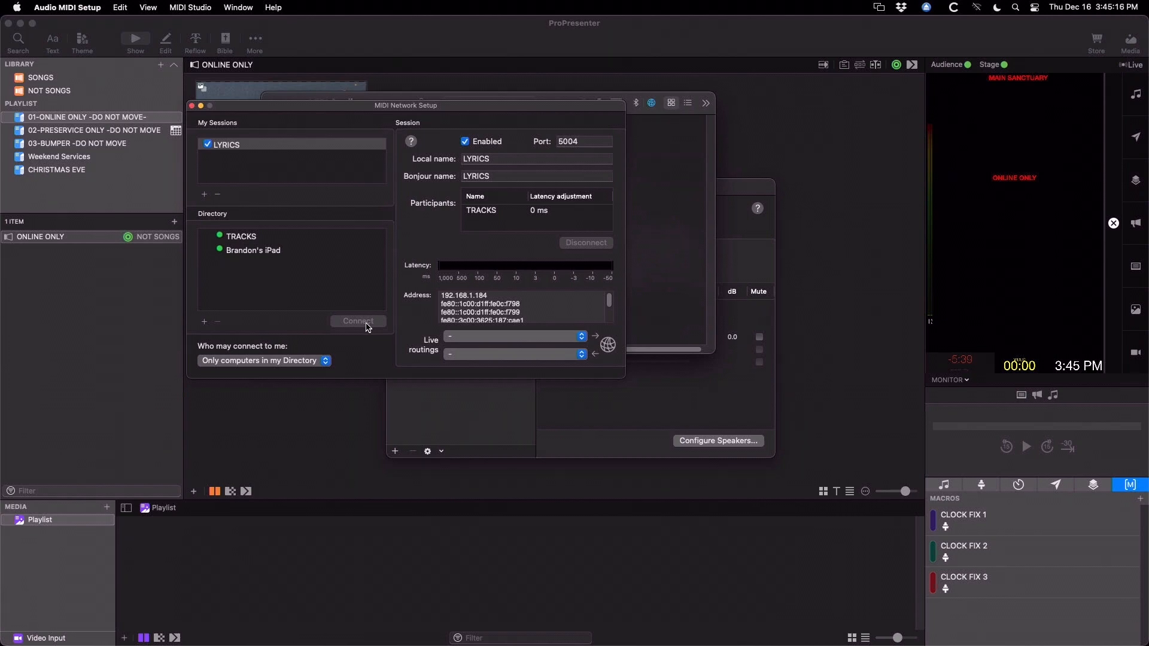
Allow anyone to connect to the lyrics computer and close all the Audio MIDI Setup windows
left_click(326, 360)
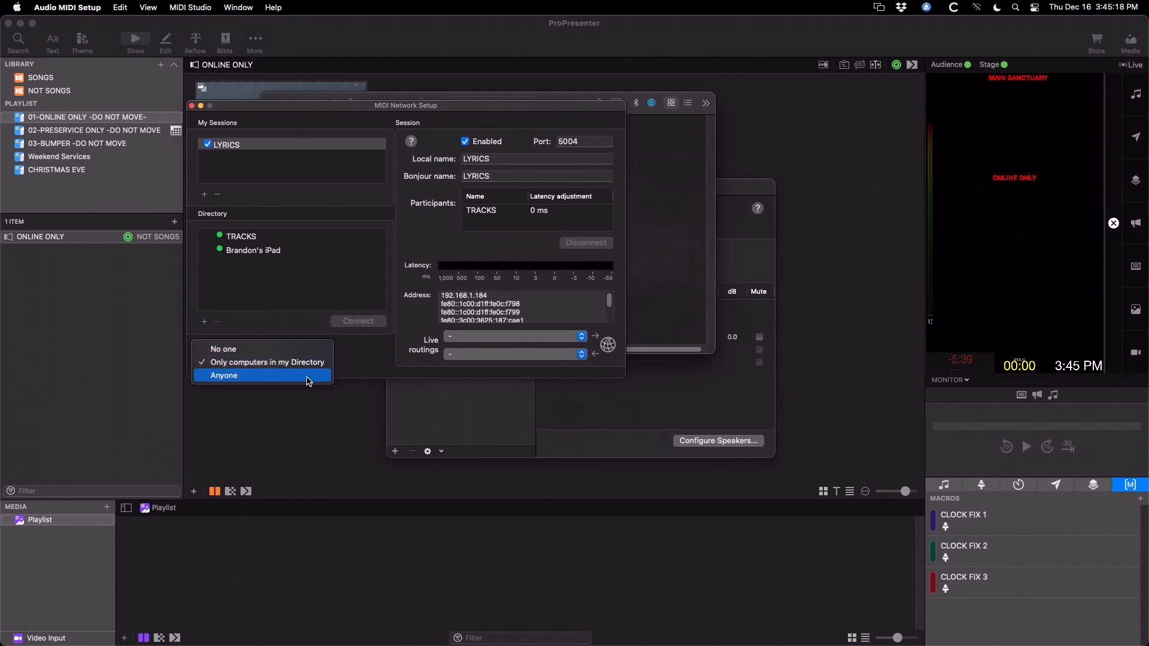
left_click(308, 377)
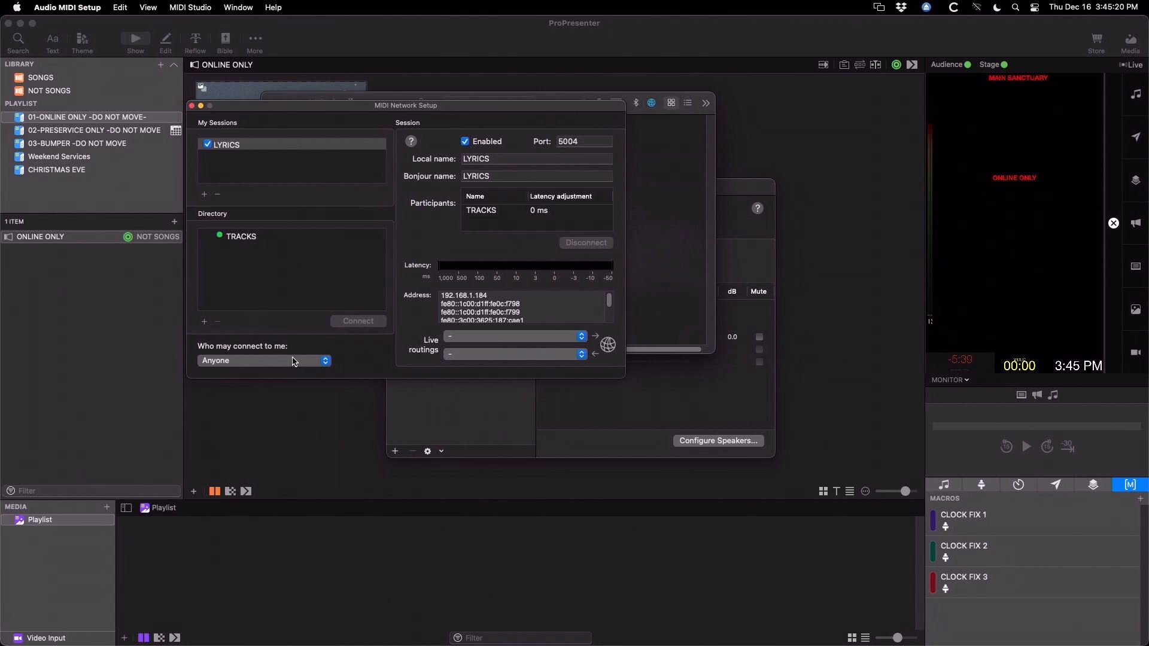
left_click(292, 363)
left_click(295, 363)
left_click(192, 106)
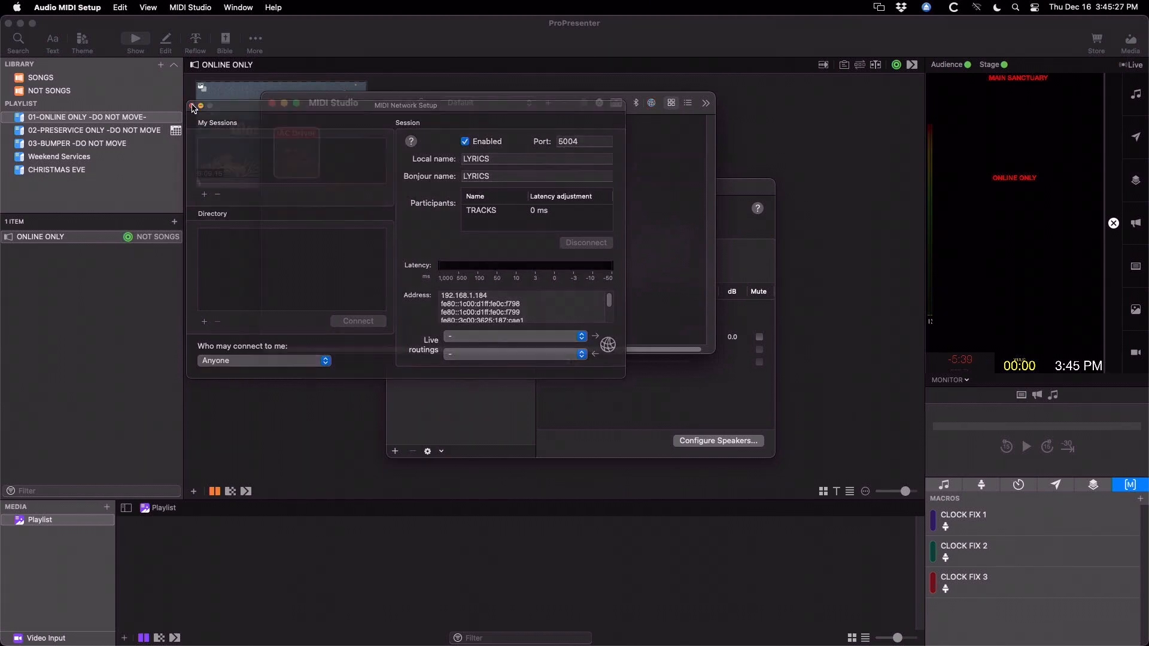
left_click(272, 104)
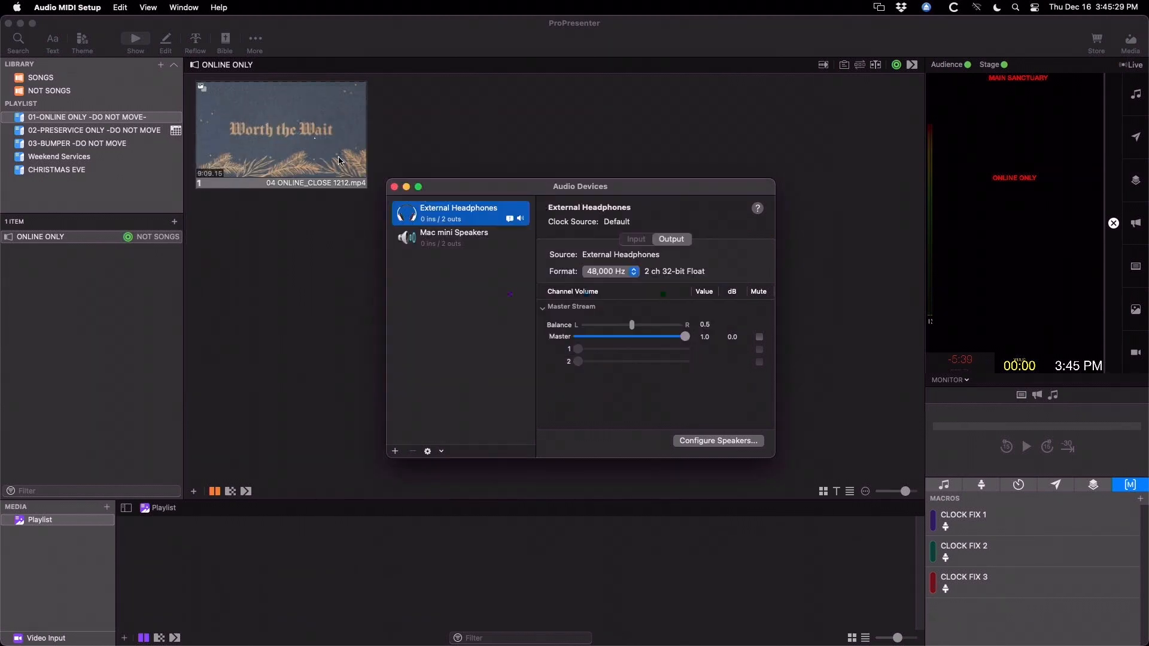
left_click(393, 186)
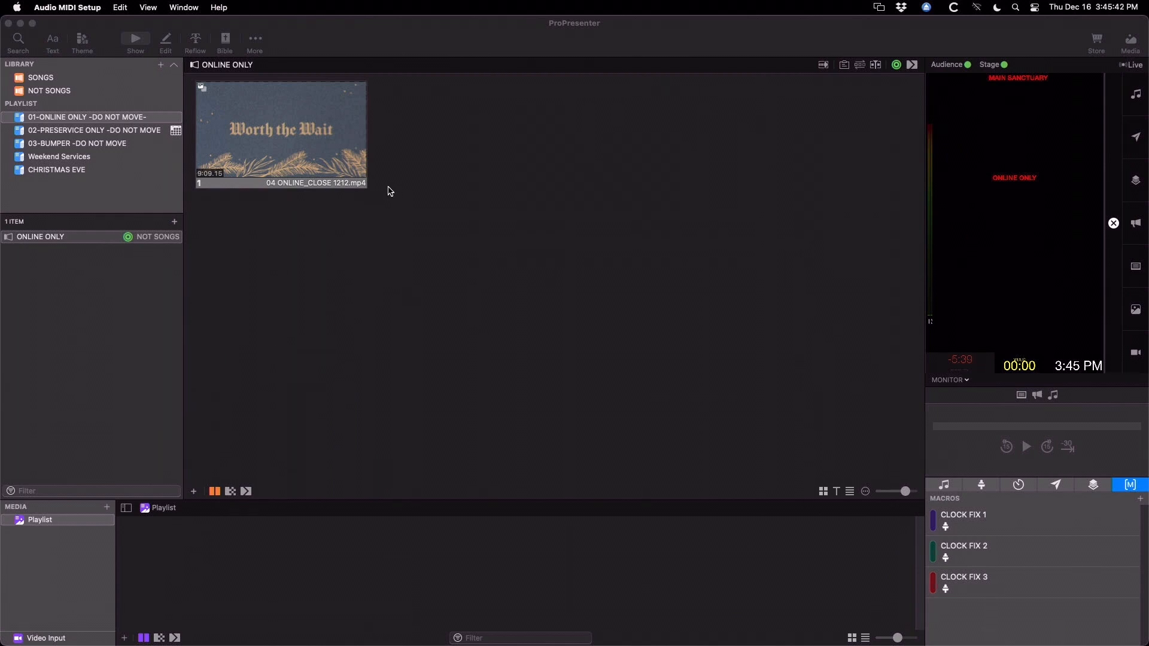
In ProPresenter, open the Devices preferences and add a new MIDI device
left_click(390, 191)
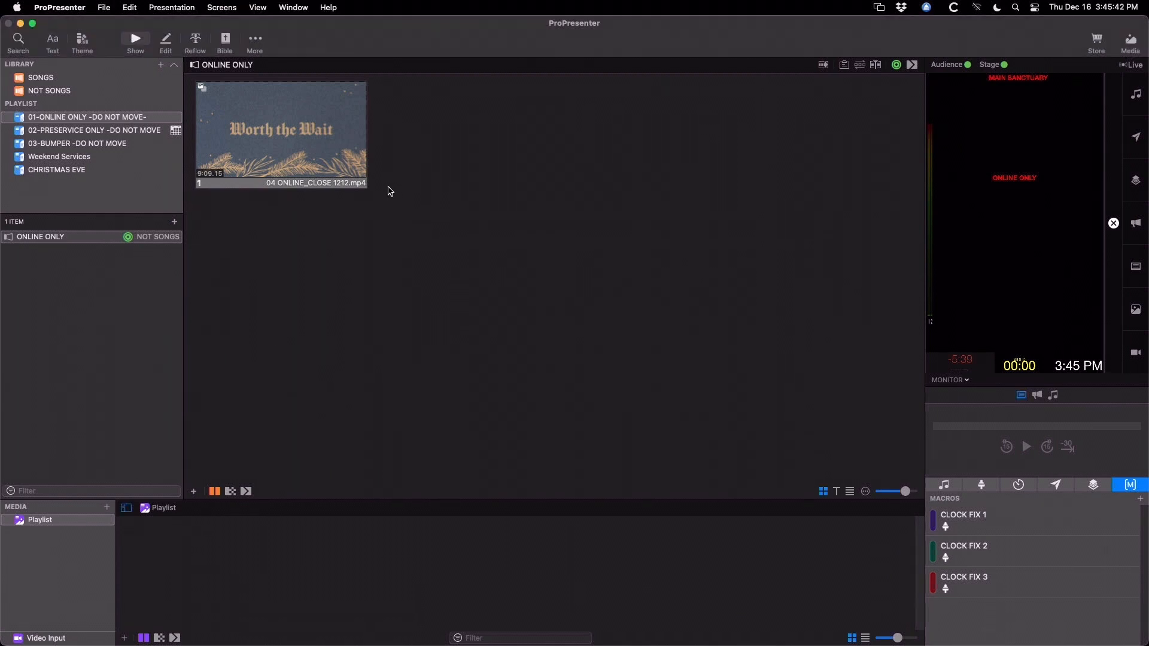
left_click(76, 9)
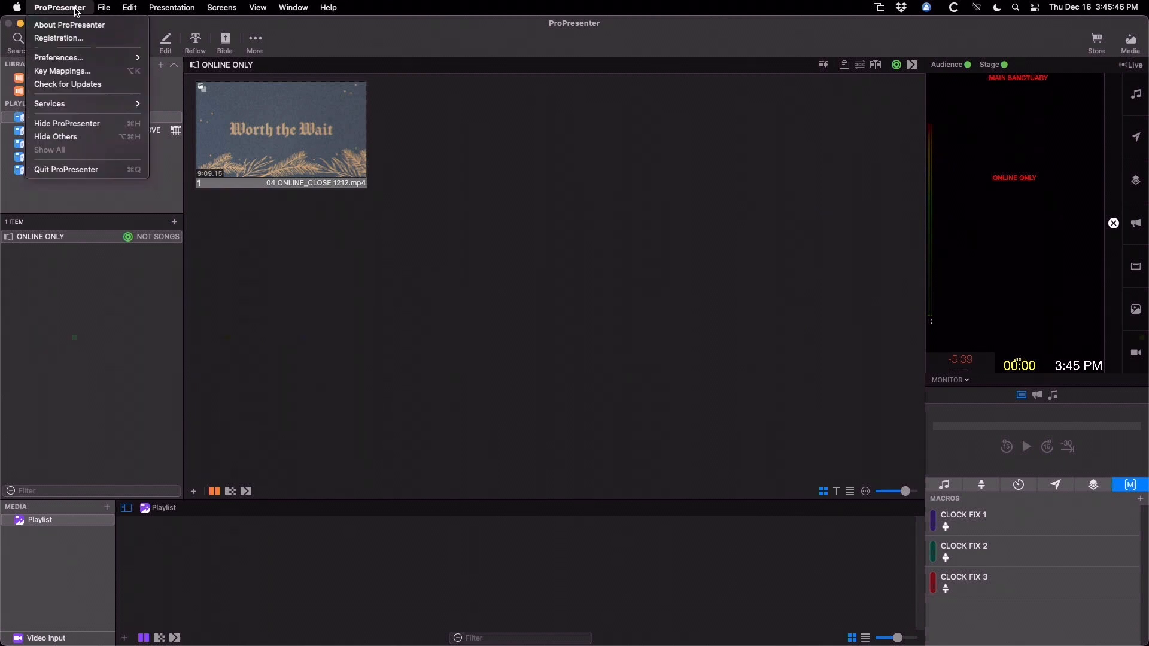
mouse_move(83, 58)
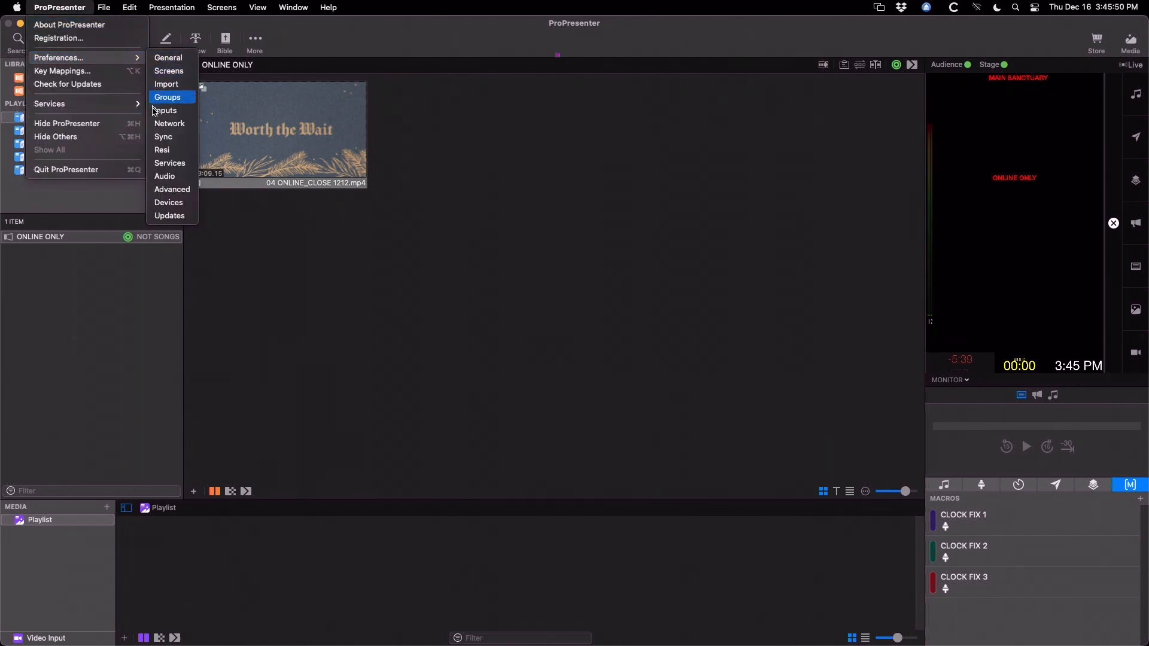
left_click(167, 203)
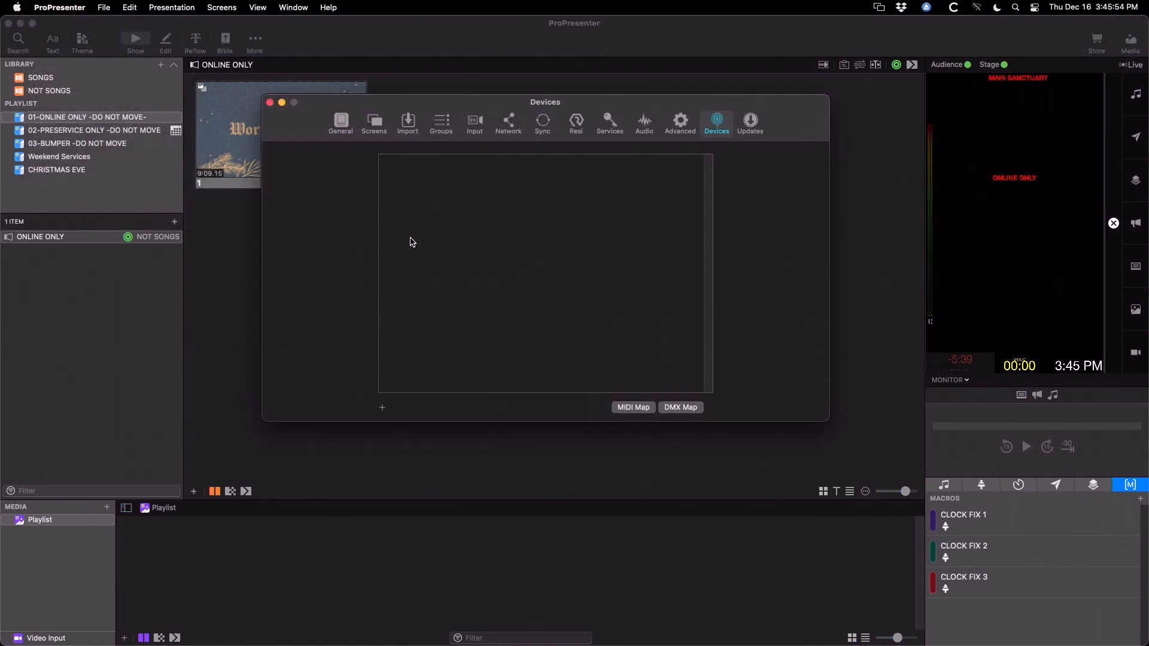
left_click(382, 409)
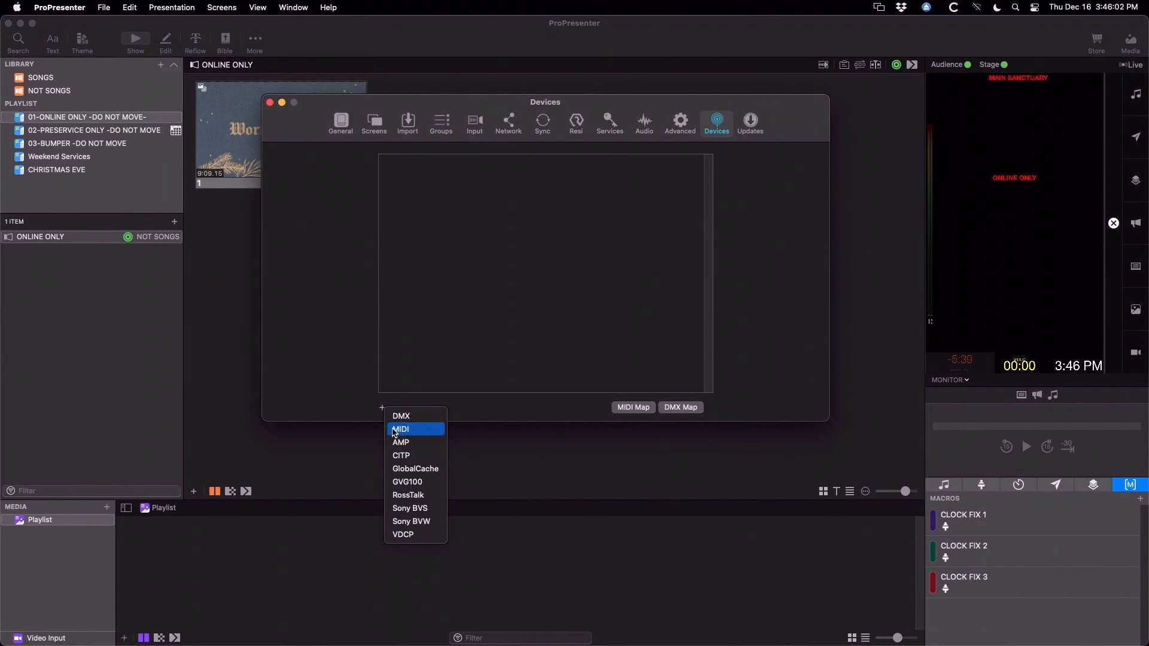
left_click(395, 431)
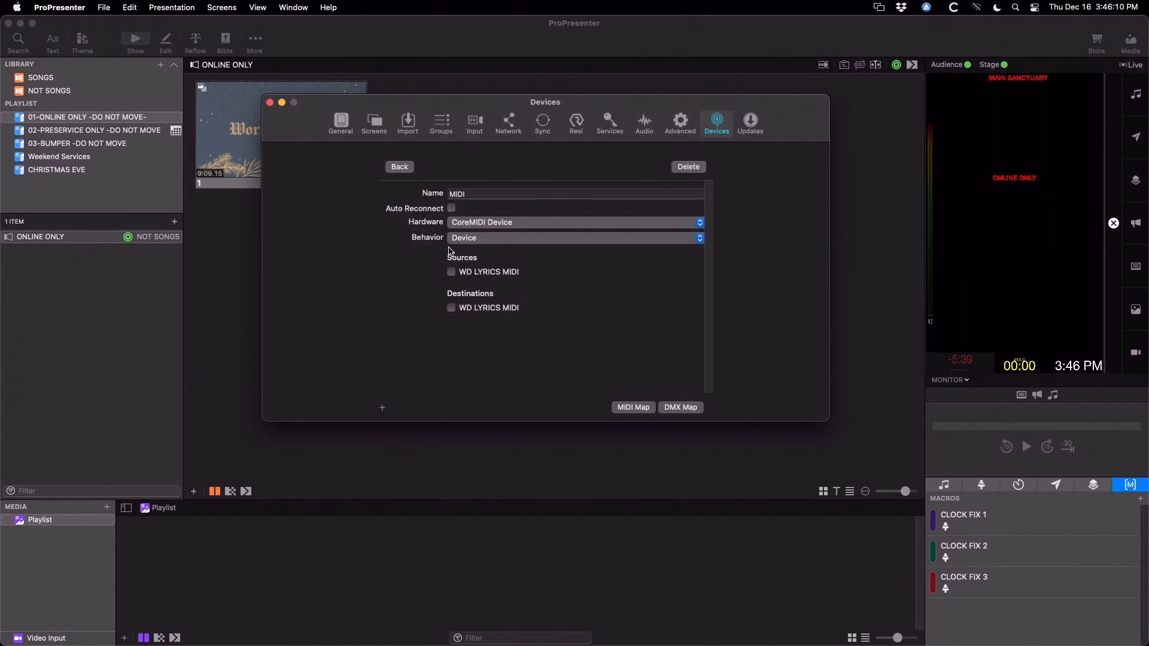
Enable Auto Reconnect for the MIDI device, assign WD LYRICS MIDI as its source and destination, and connect it
left_click(452, 210)
left_click(452, 273)
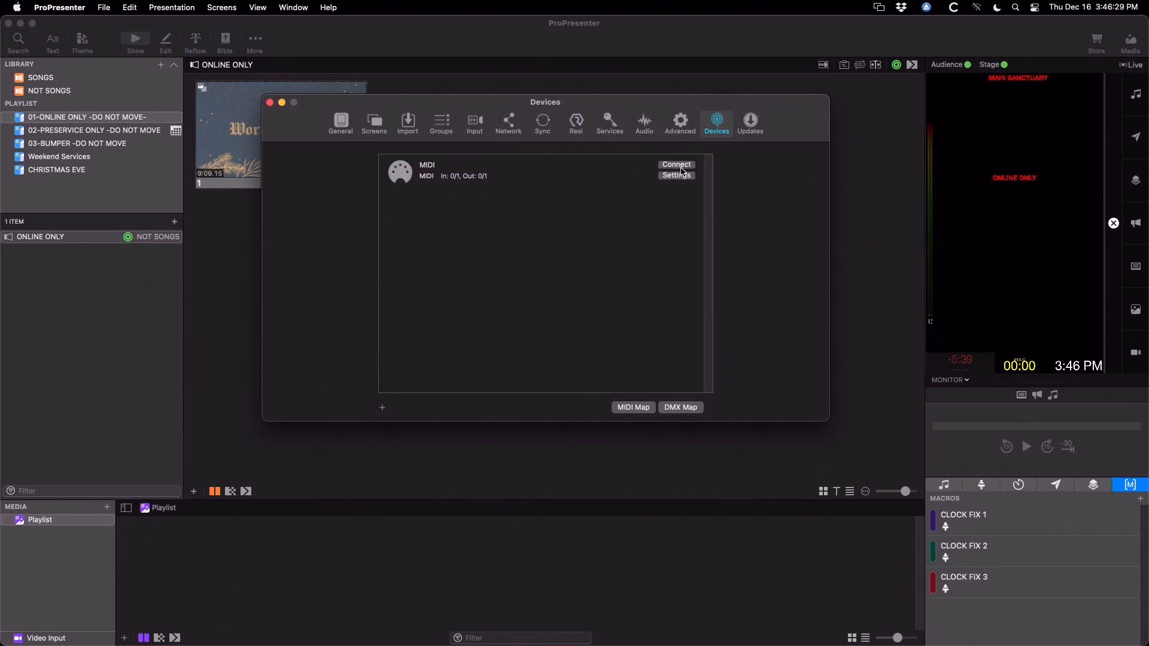
left_click(680, 167)
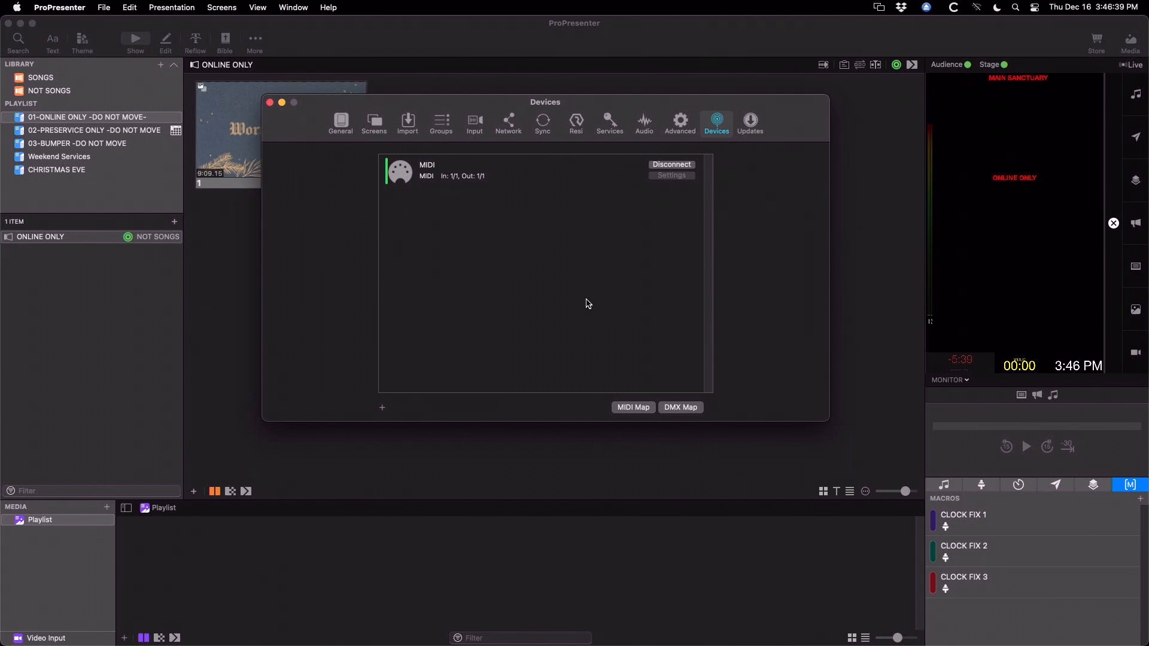
Switch to Playback on the tracks computer, set the Lyrics MIDI bus port to Network TRACKS, and close the settings
key("ctrl+Left")
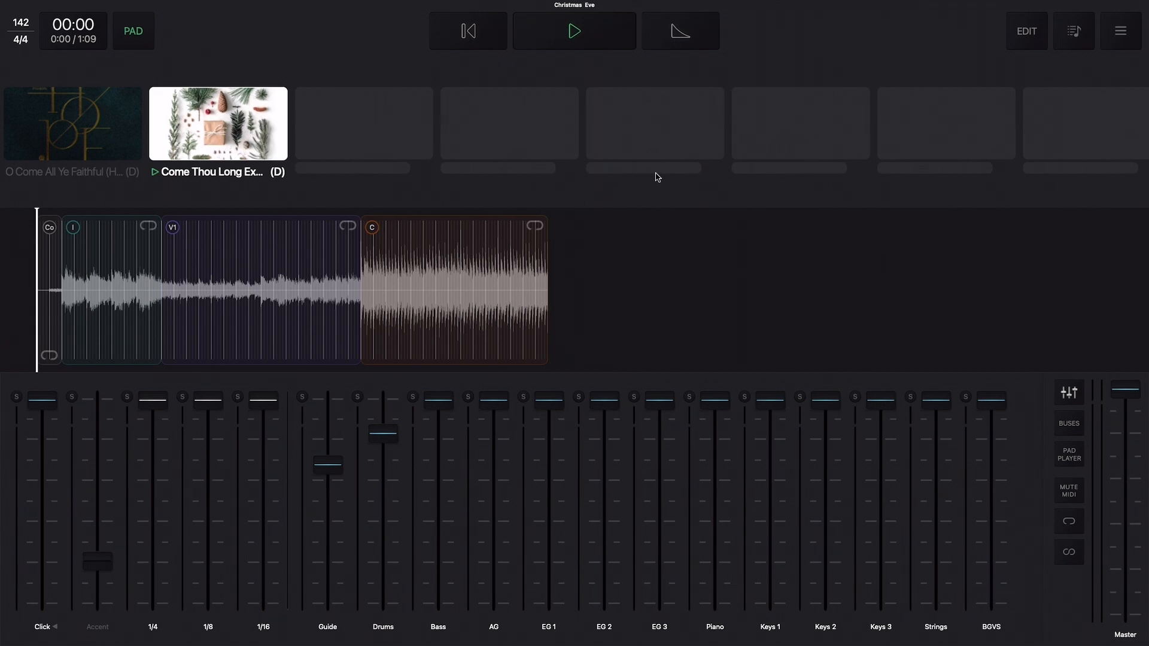
left_click(1122, 37)
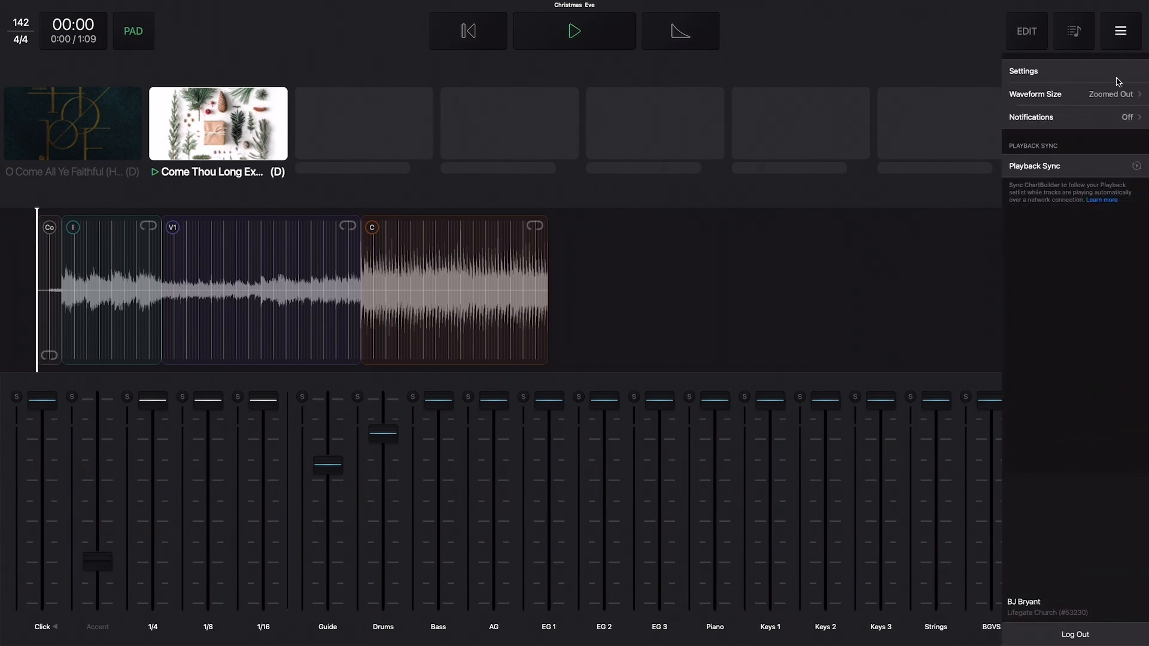
left_click(1118, 79)
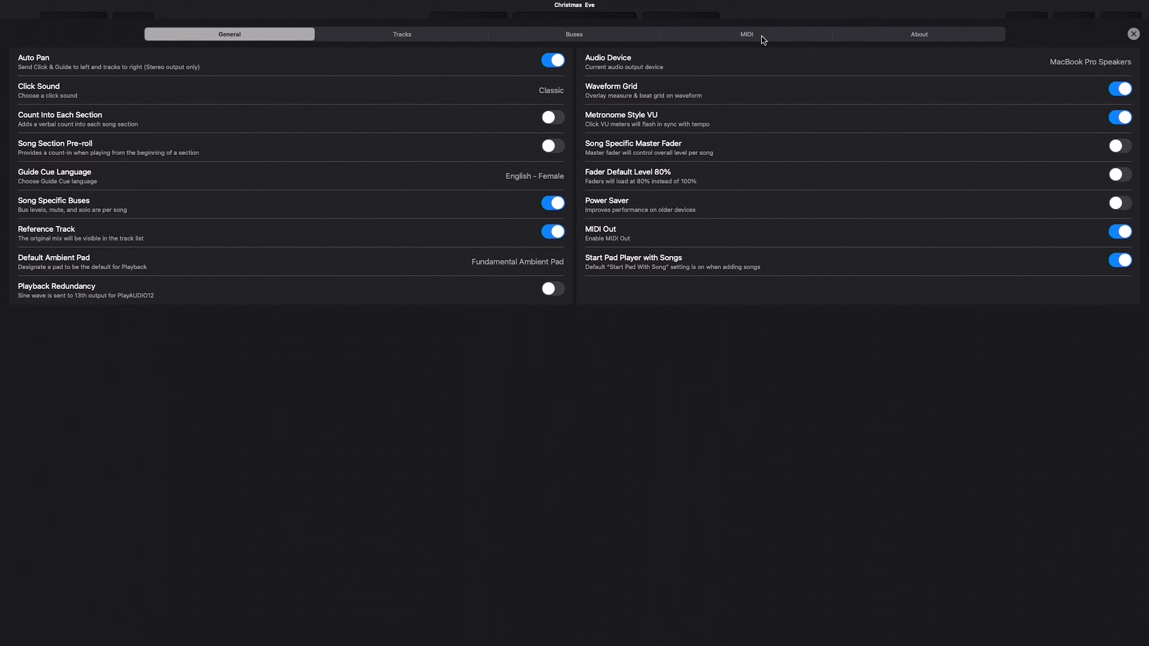
left_click(763, 38)
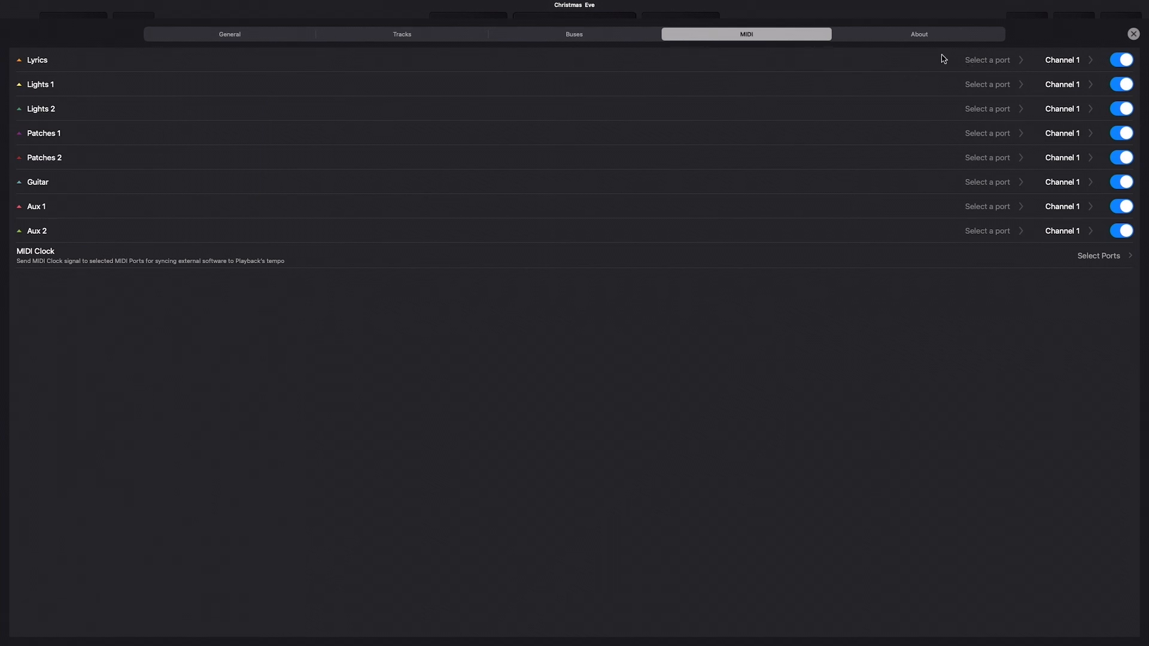
left_click(990, 67)
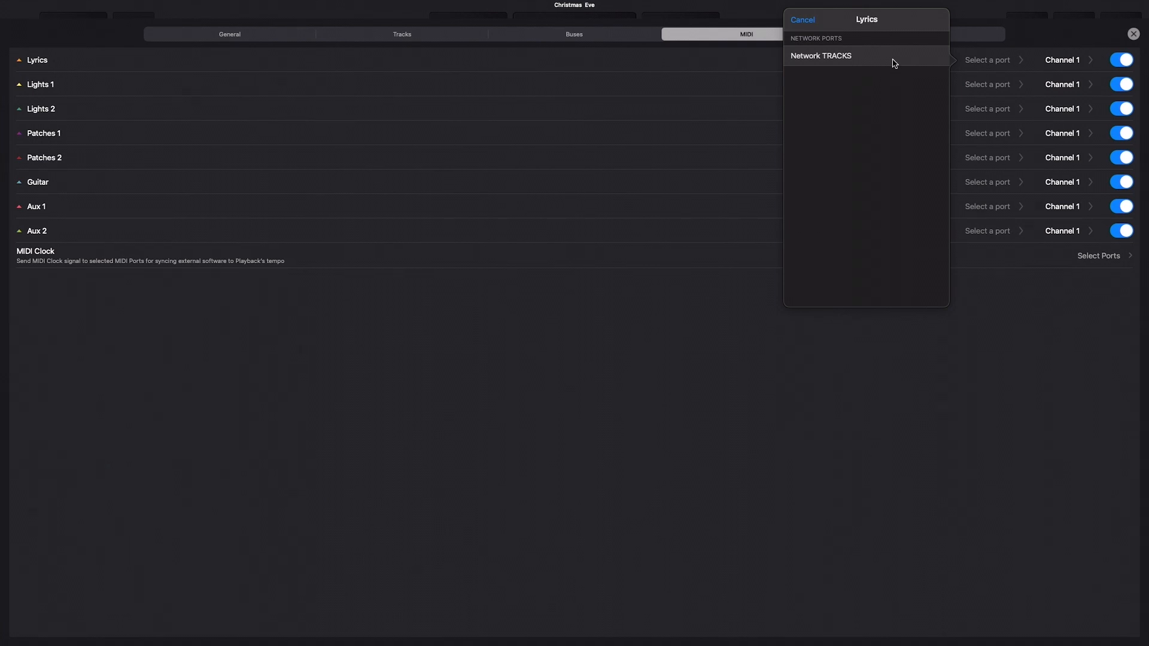
left_click(895, 57)
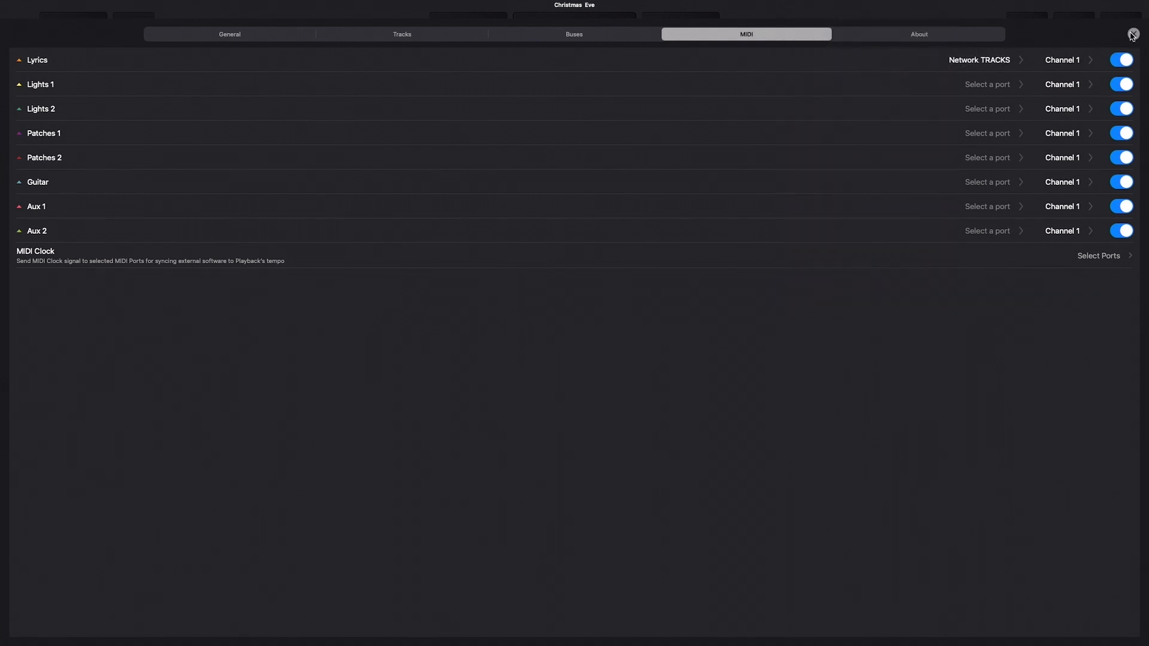
left_click(1134, 36)
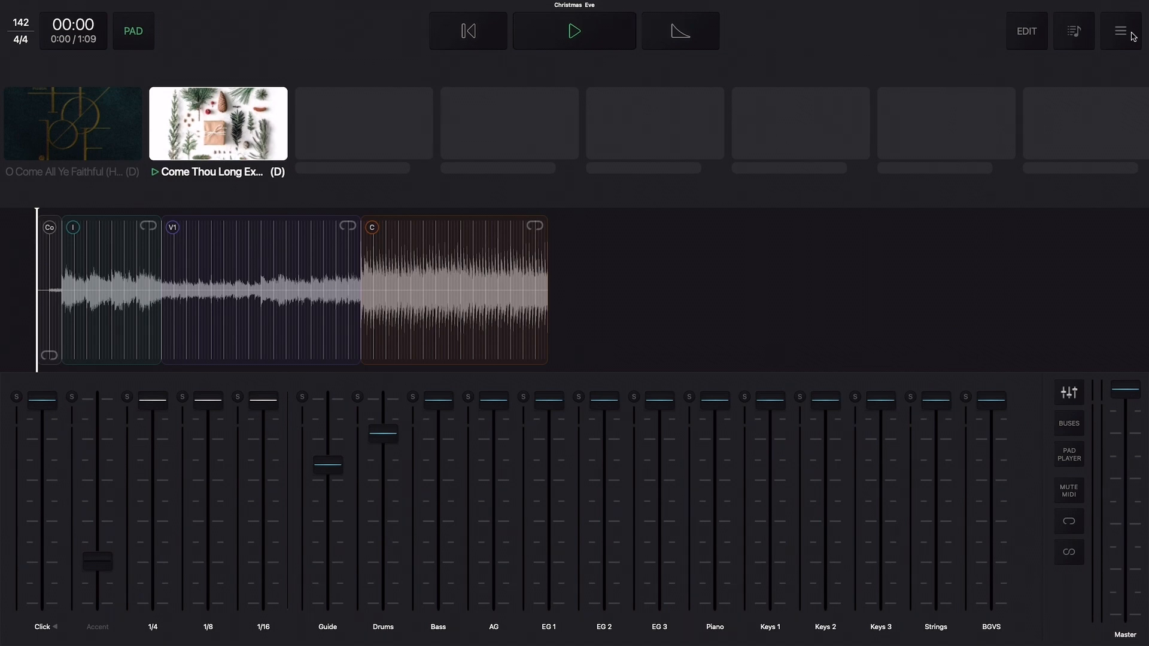
Switch back to ProPresenter and auto-fill the MIDI map using the first value in each form
scroll(1134, 37, "right", 2)
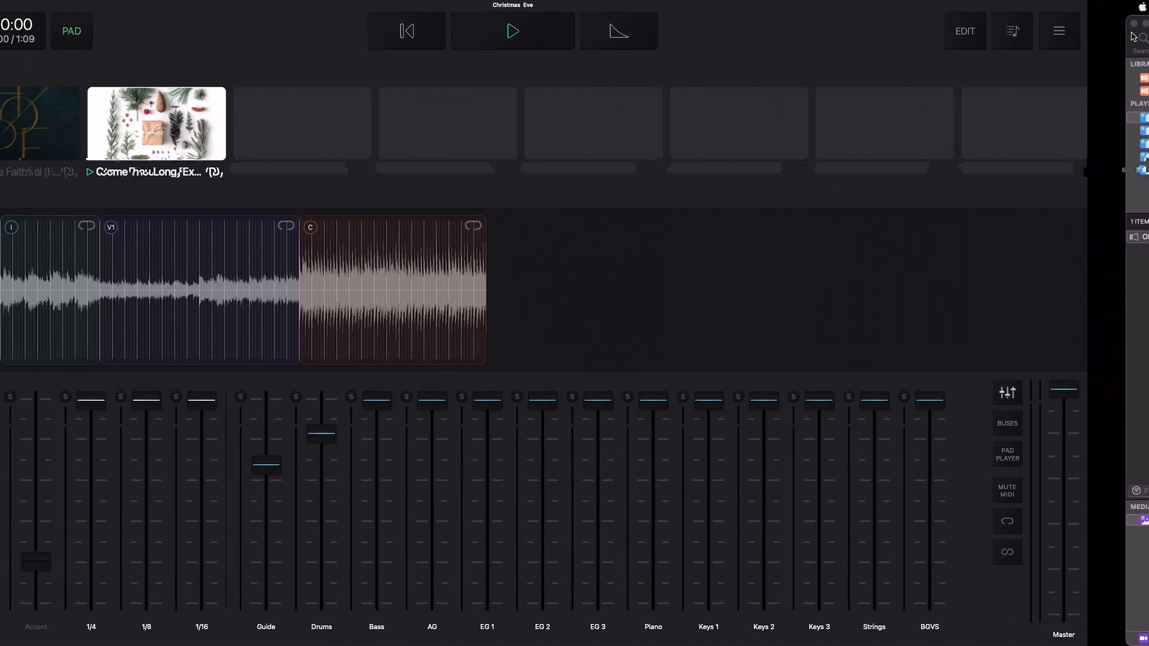
scroll(1133, 36, "left", 2)
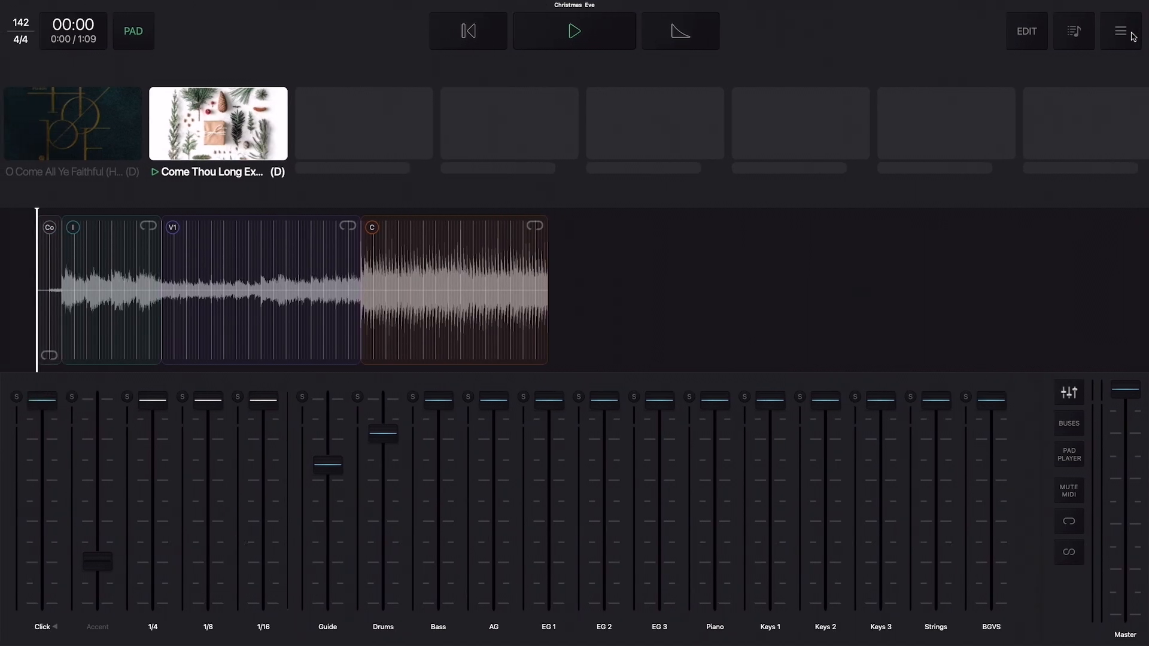
scroll(1134, 37, "right", 3)
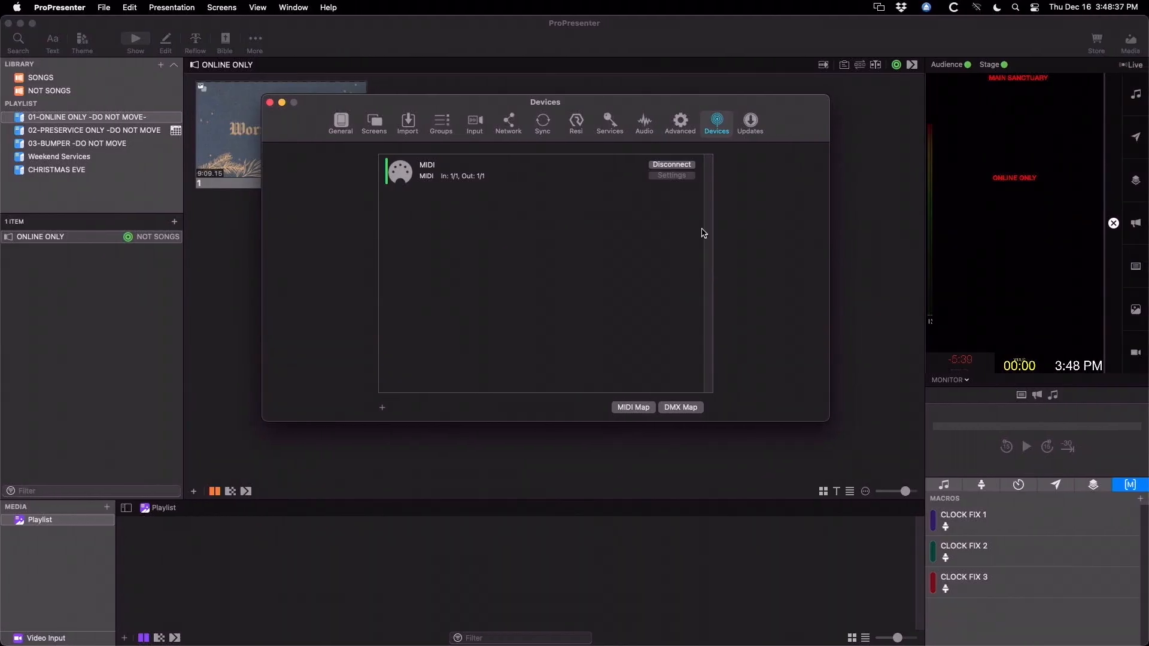
left_click(634, 408)
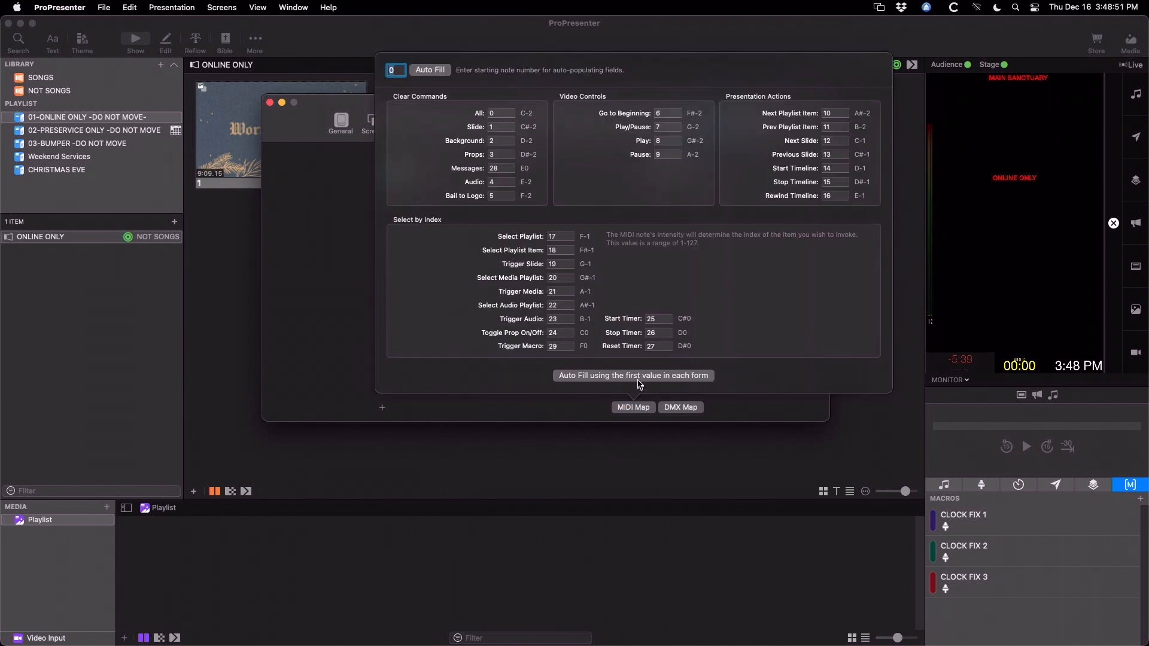
left_click(641, 377)
Show the CHRISTMAS EVE playlist and select its 12.26.21 OPENER item
left_click(70, 171)
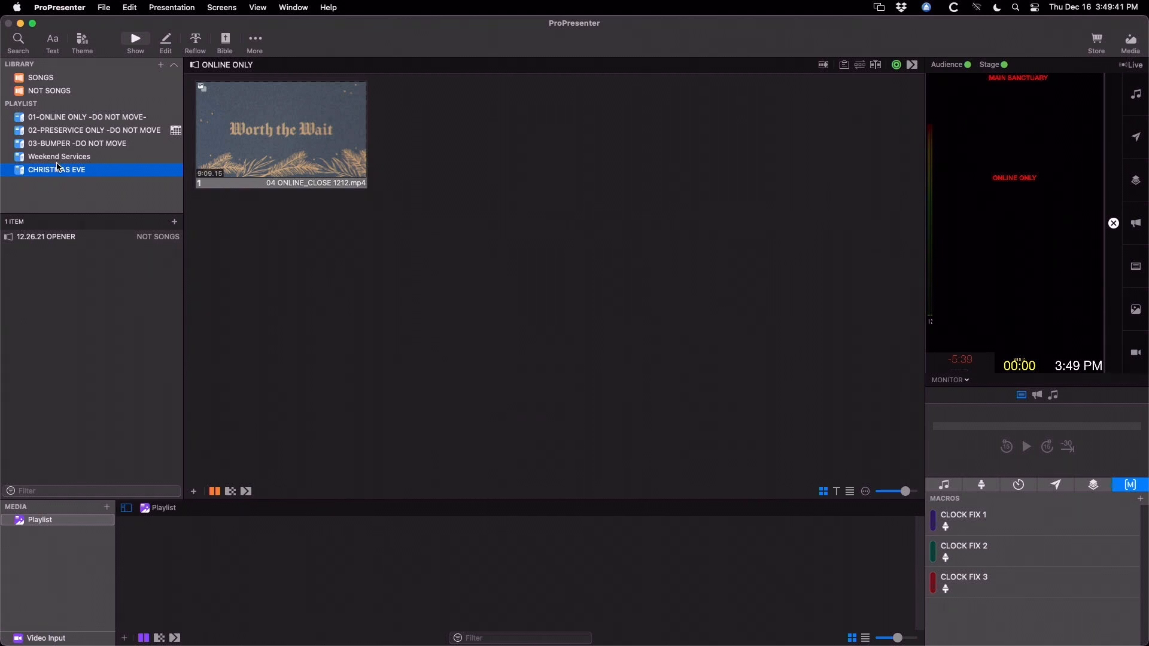
left_click(62, 238)
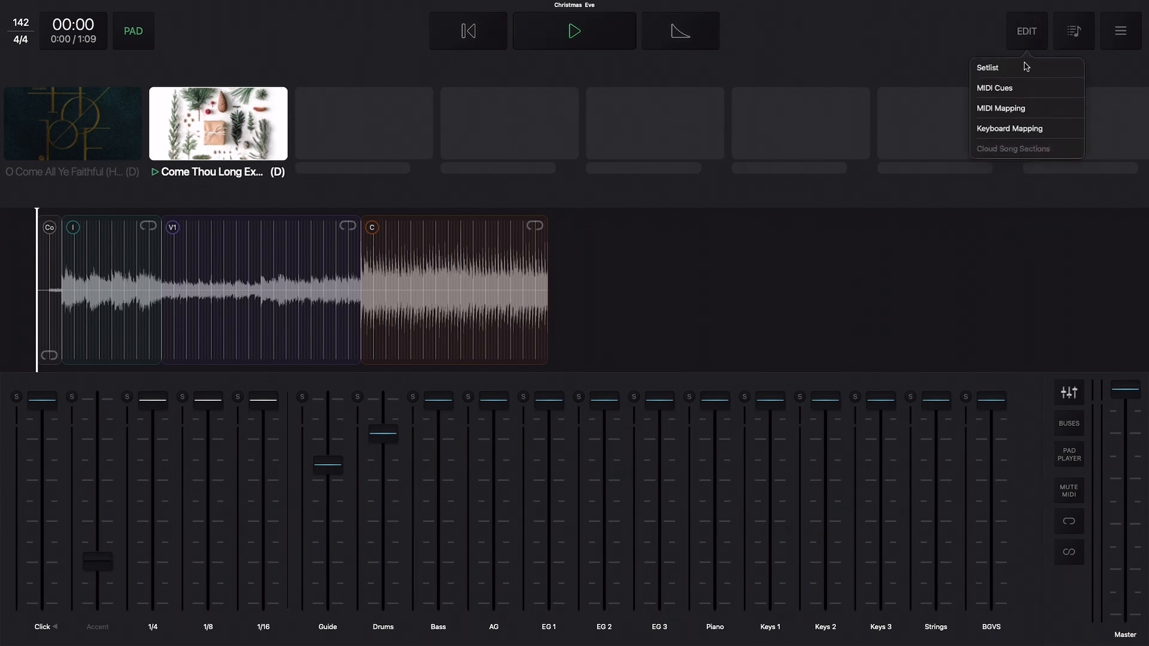
In Playback, start editing MIDI cues and add a Lyrics note cue at the song's start with value F-1 and velocity 5
left_click(1008, 93)
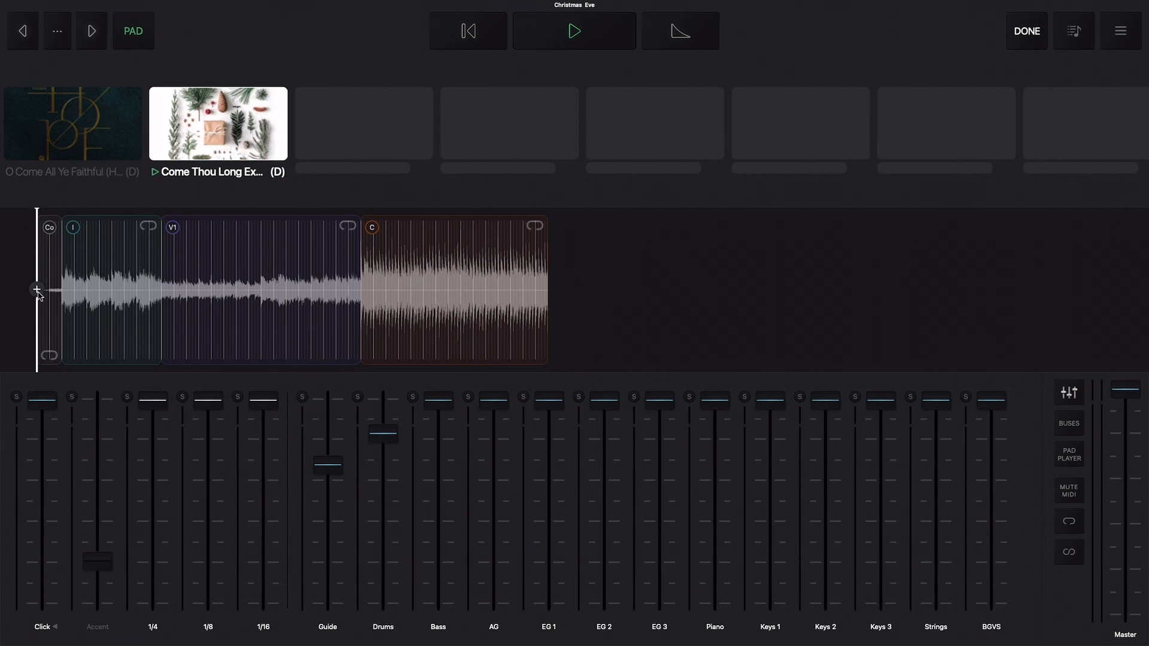
scroll(85, 290, "right", 3)
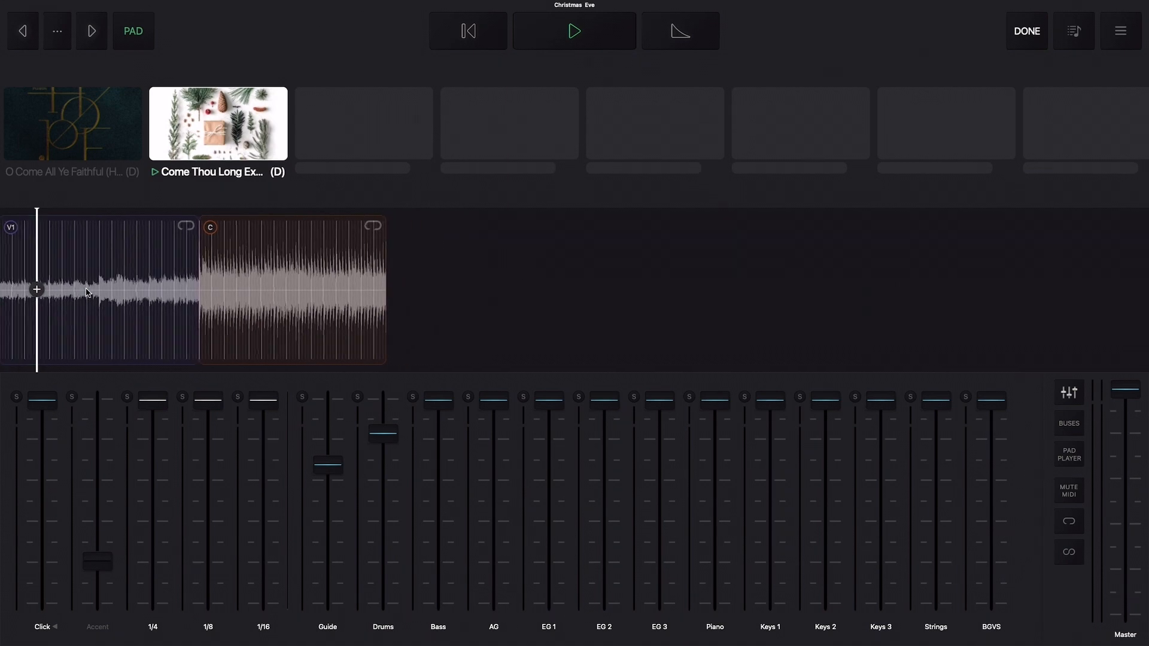
scroll(86, 292, "left", 3)
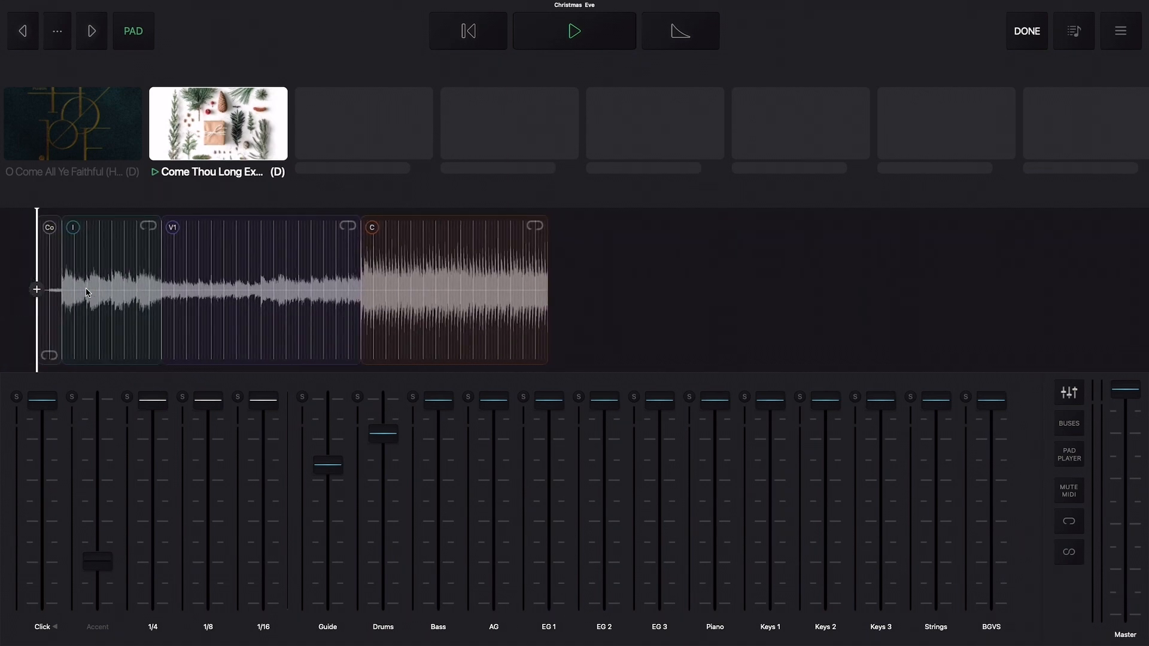
left_click(35, 291)
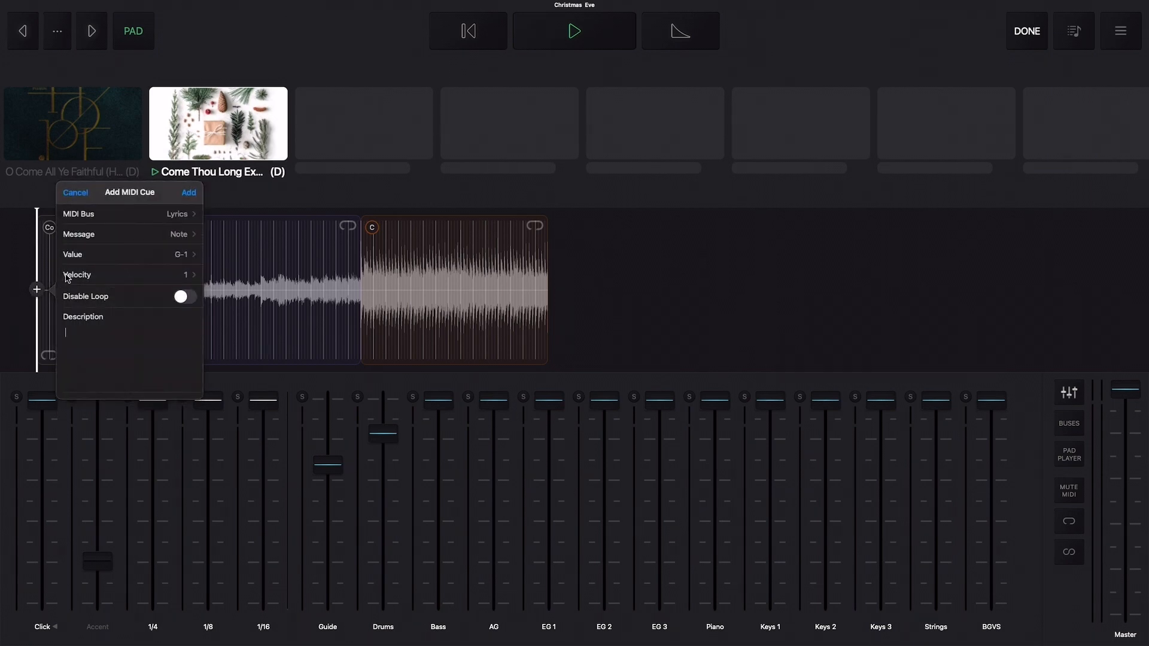
left_click(112, 260)
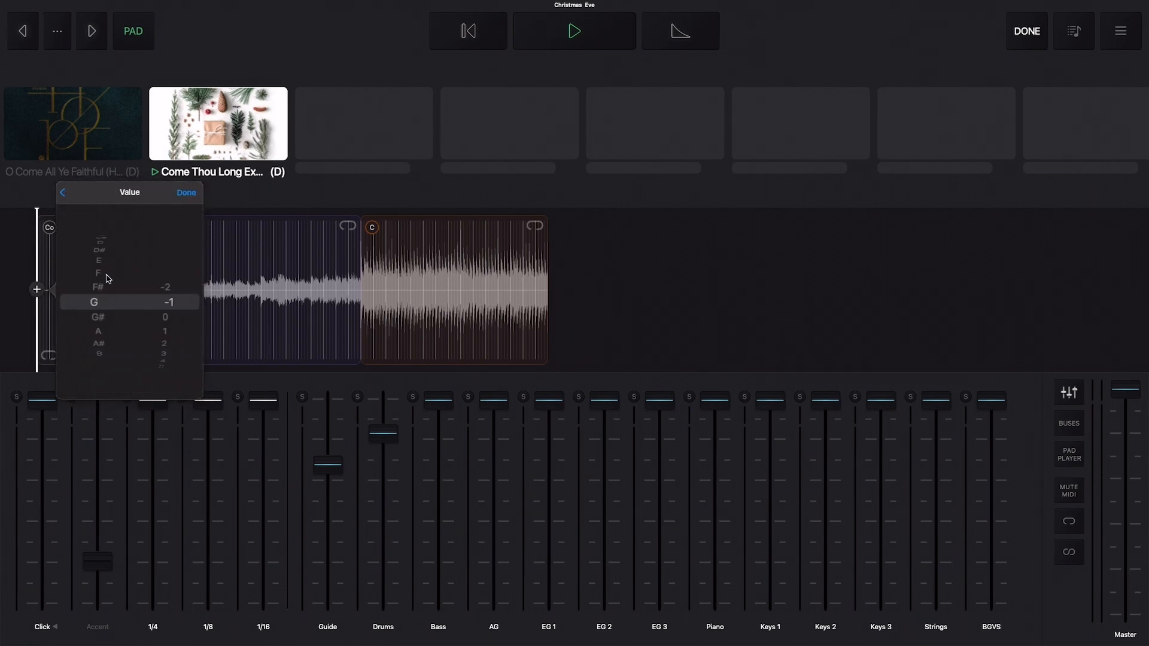
left_click(103, 276)
left_click(186, 193)
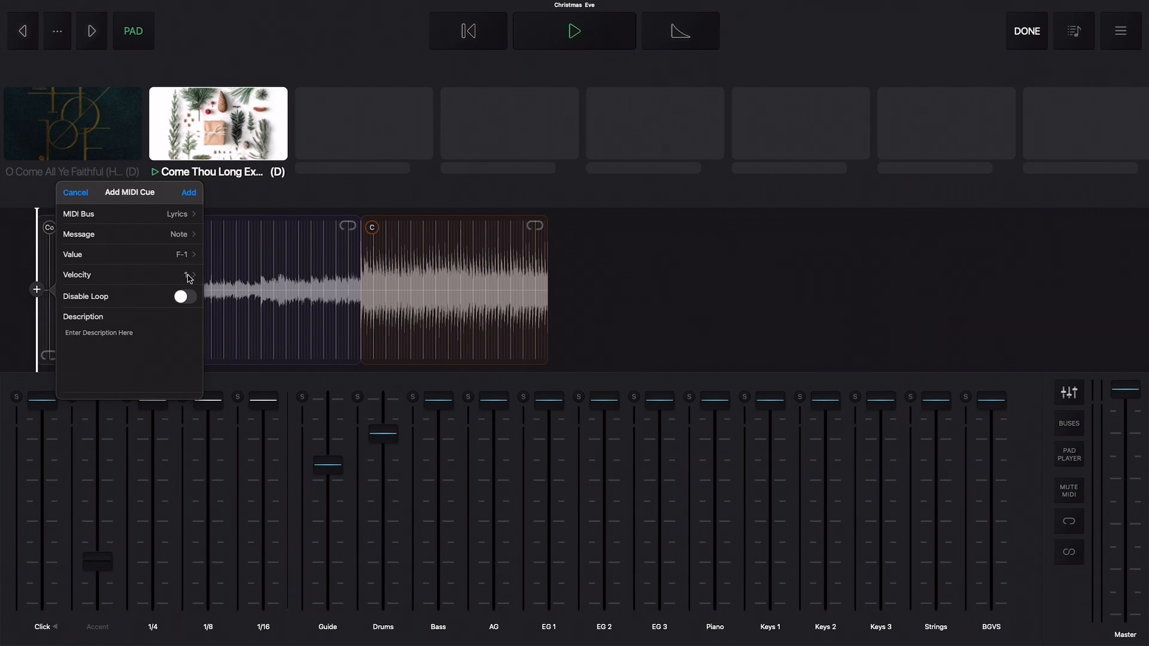
left_click(188, 277)
left_click_drag(147, 330, 151, 274)
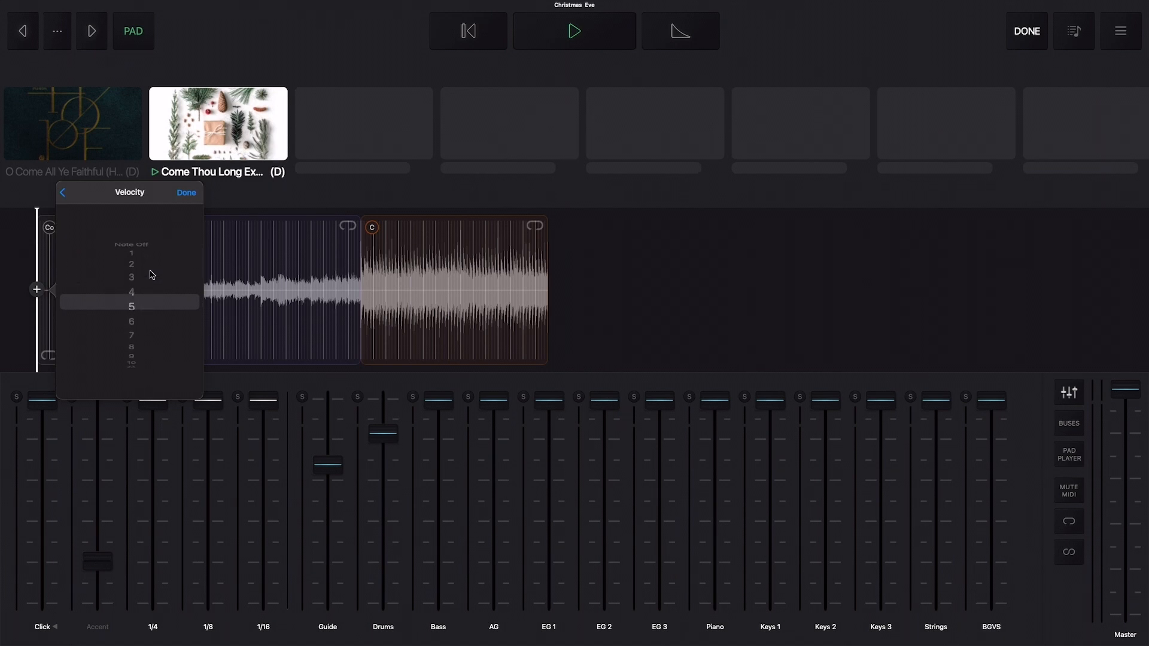
left_click(187, 193)
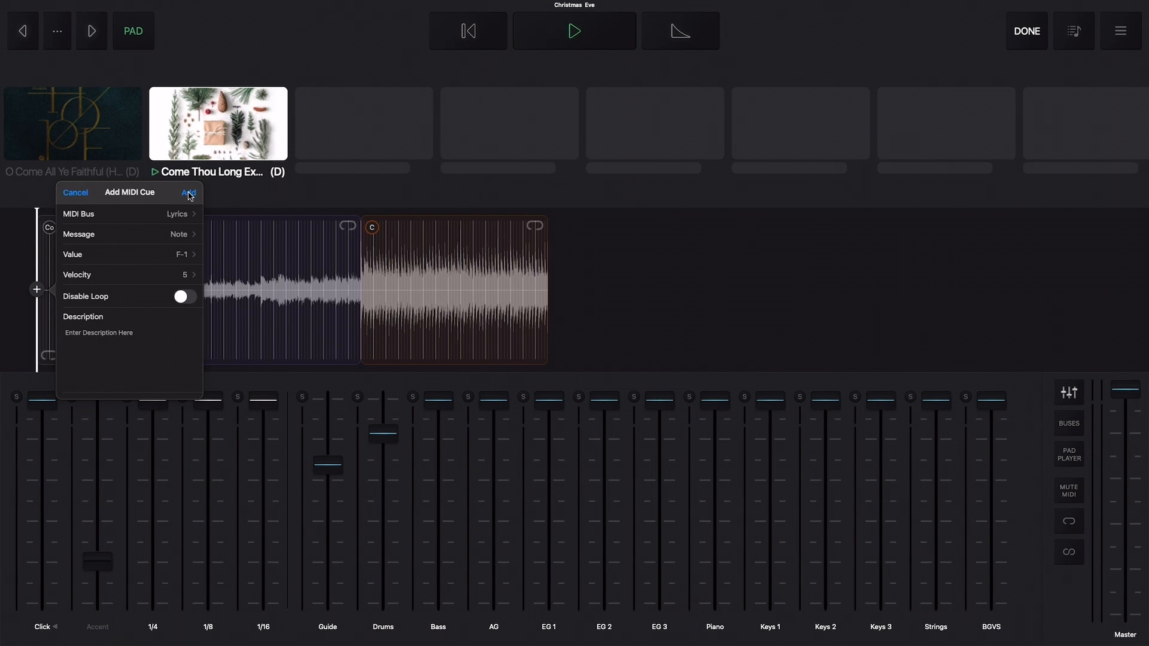
left_click(189, 192)
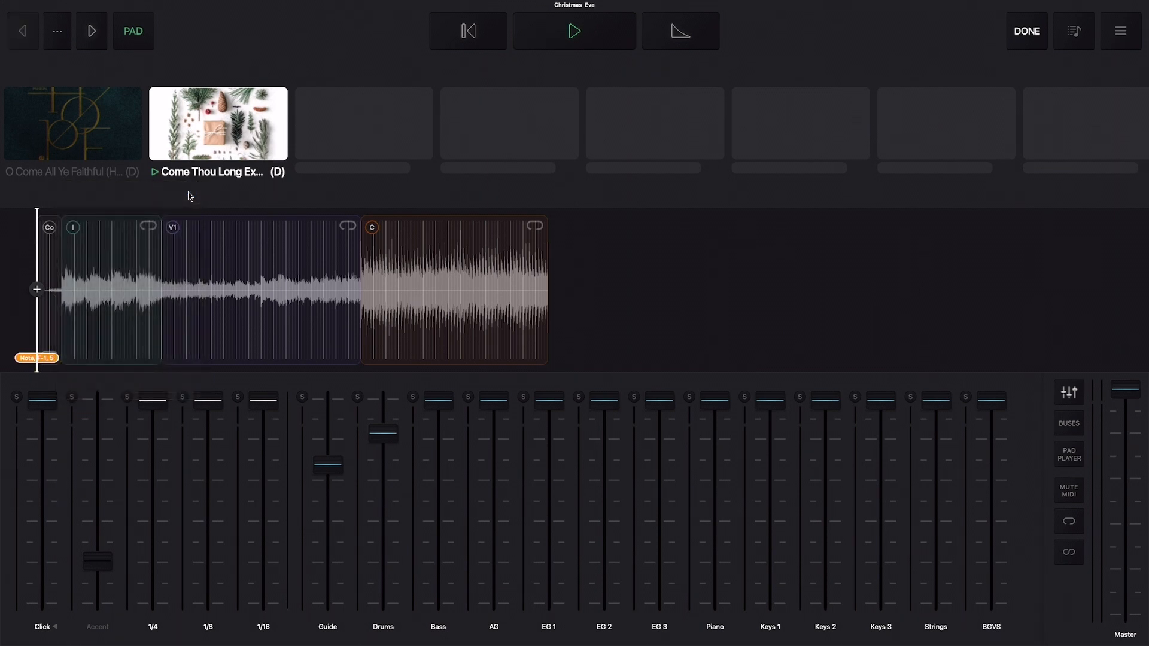
Add a second Lyrics note cue at the song's start with value F#-1 and velocity 1
left_click(37, 289)
left_click(151, 252)
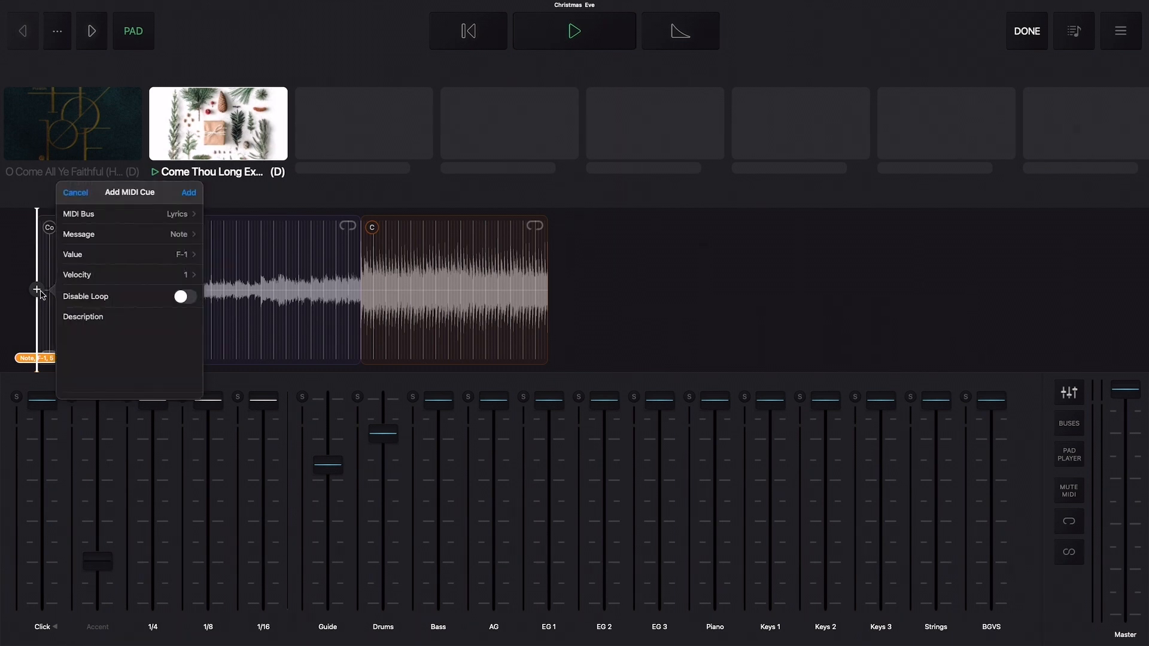
left_click(142, 254)
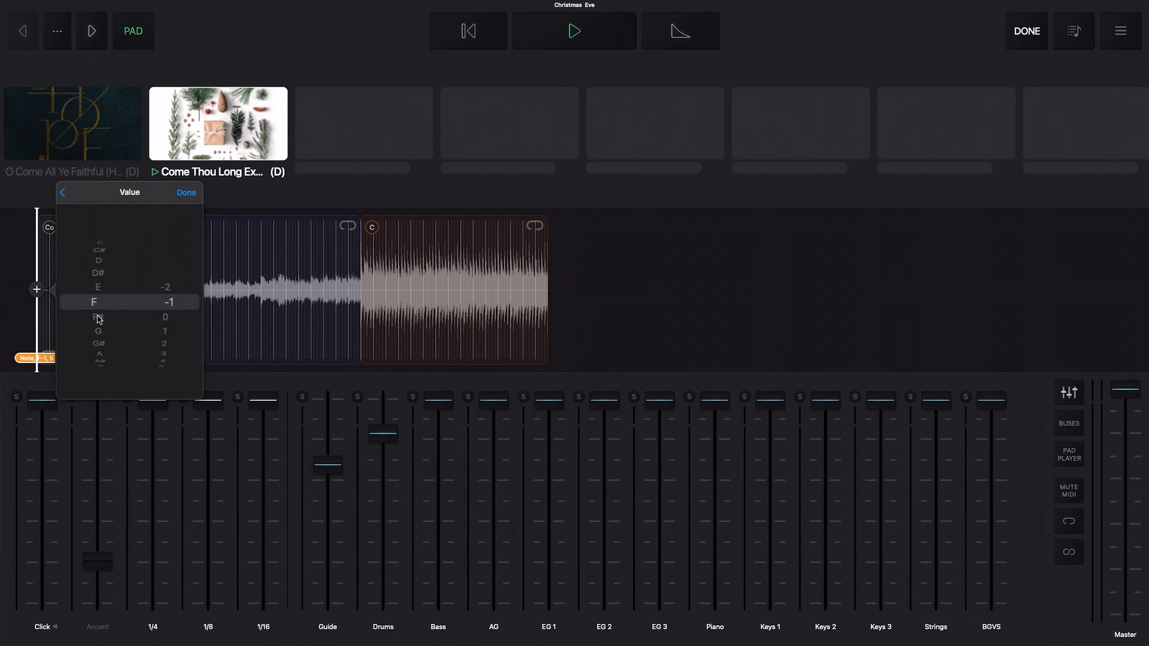
left_click(99, 317)
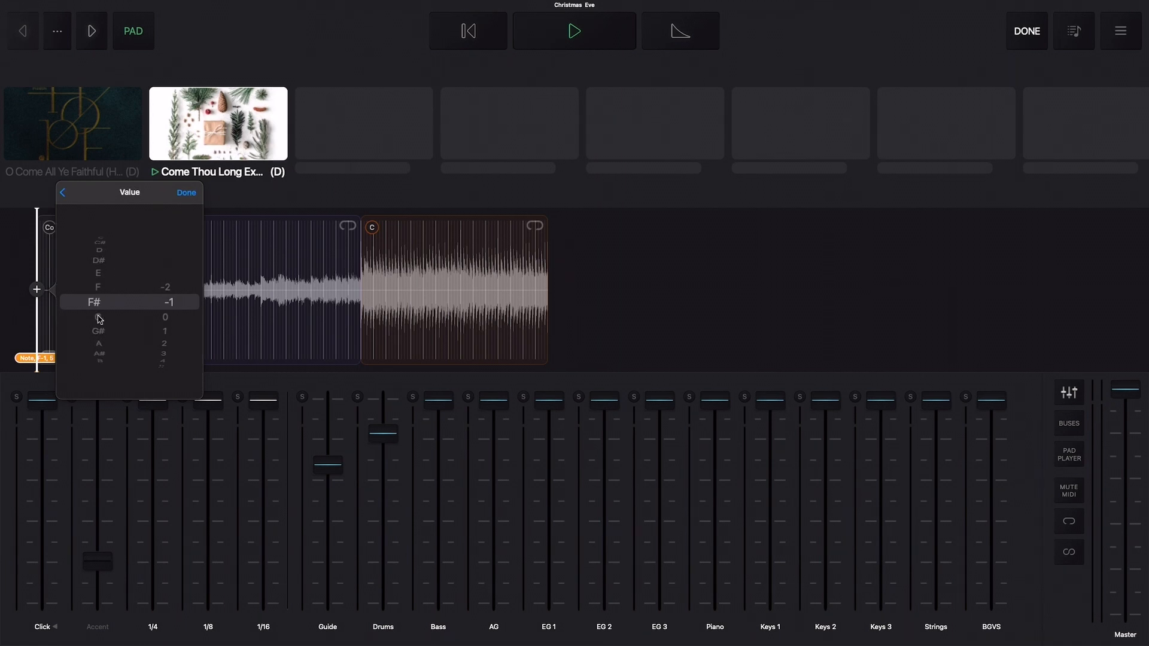
left_click(187, 192)
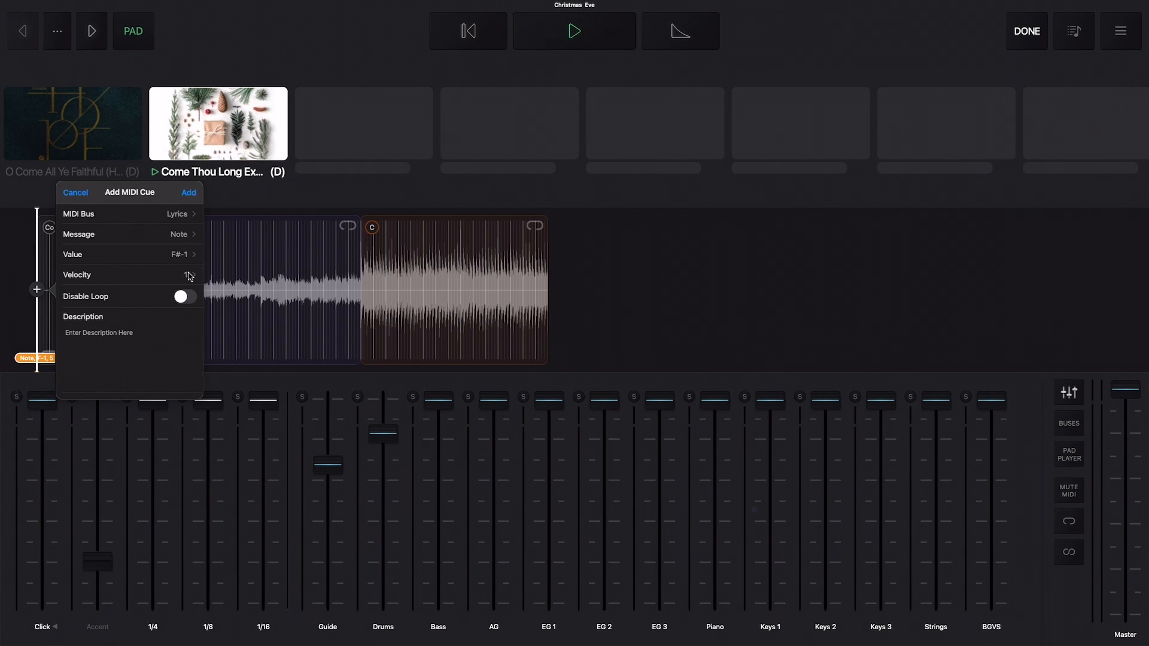
left_click(189, 193)
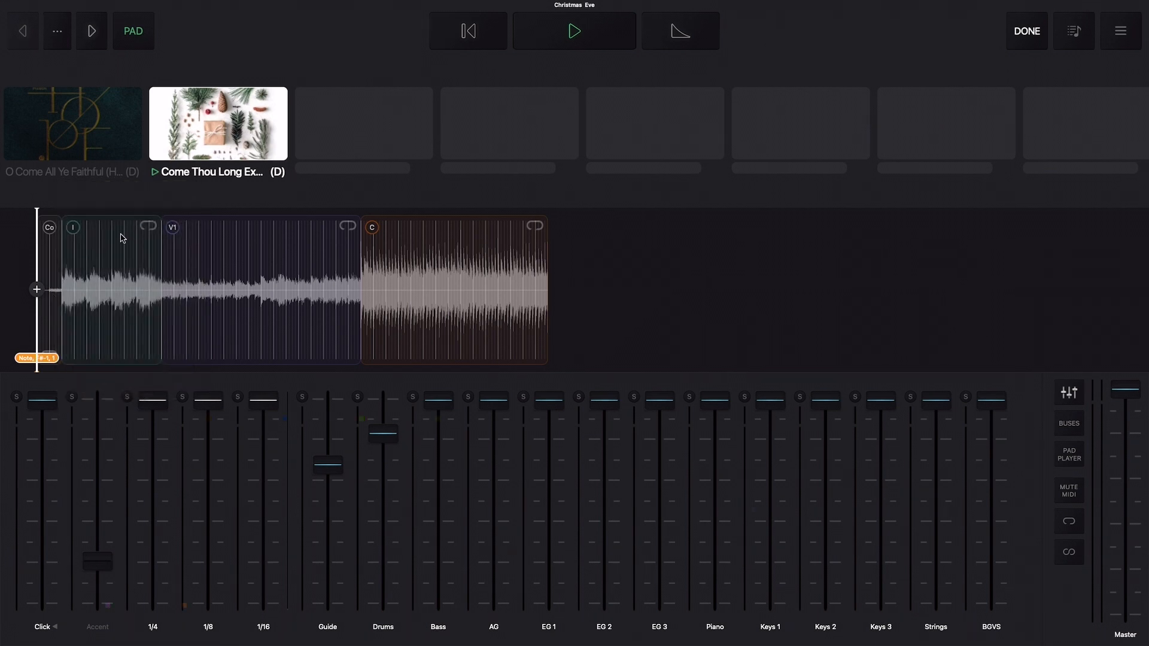
Add a third Lyrics note cue at the song's start with value G-1 and velocity 2
left_click(37, 290)
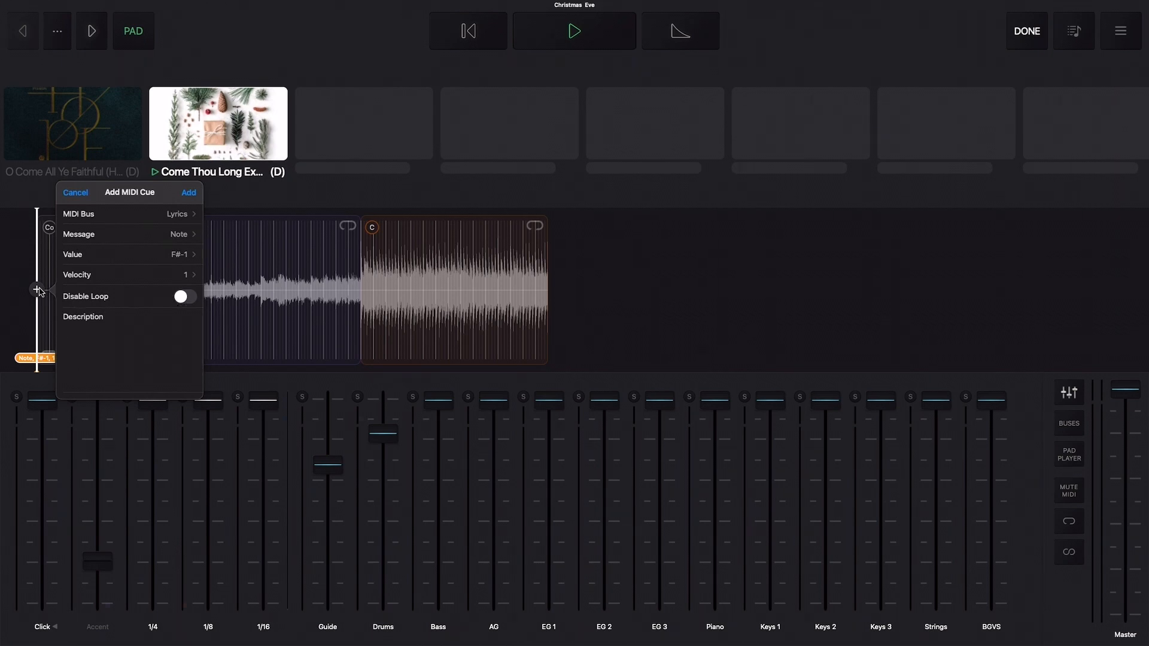
left_click(136, 262)
left_click_drag(100, 322, 103, 306)
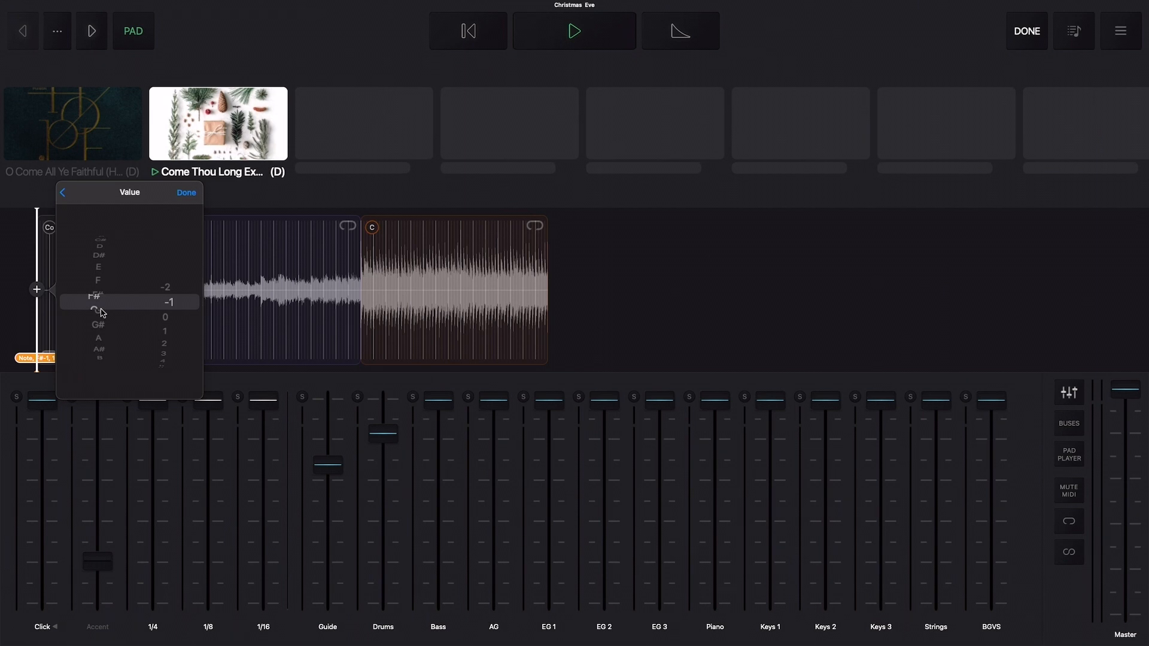
left_click(192, 195)
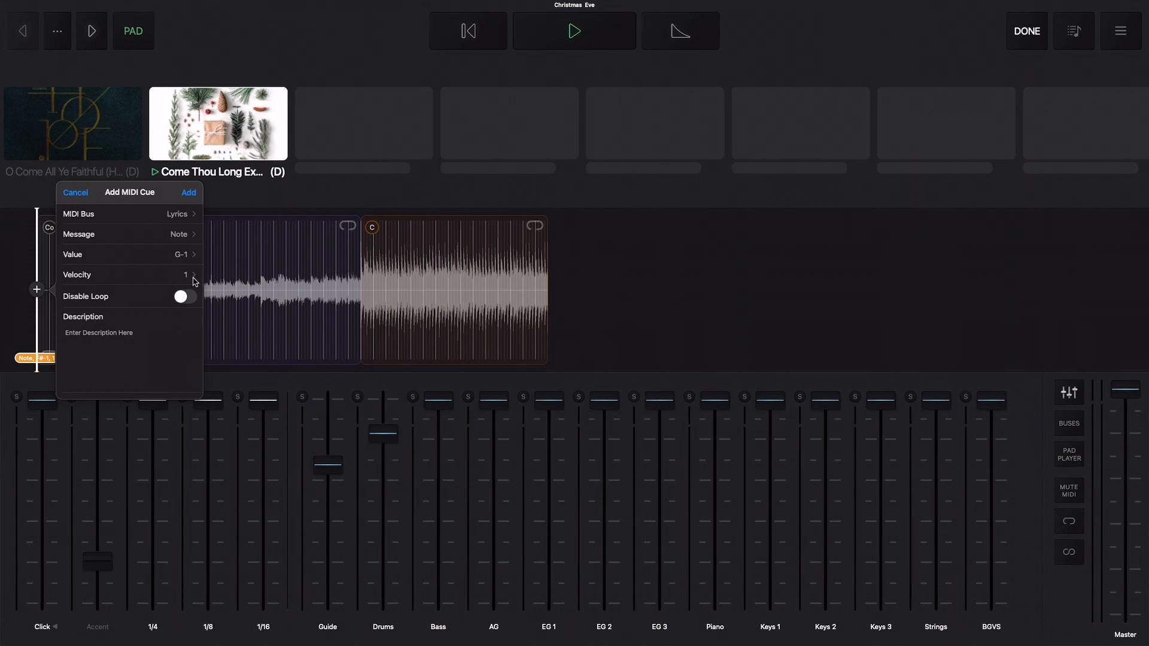
left_click(195, 282)
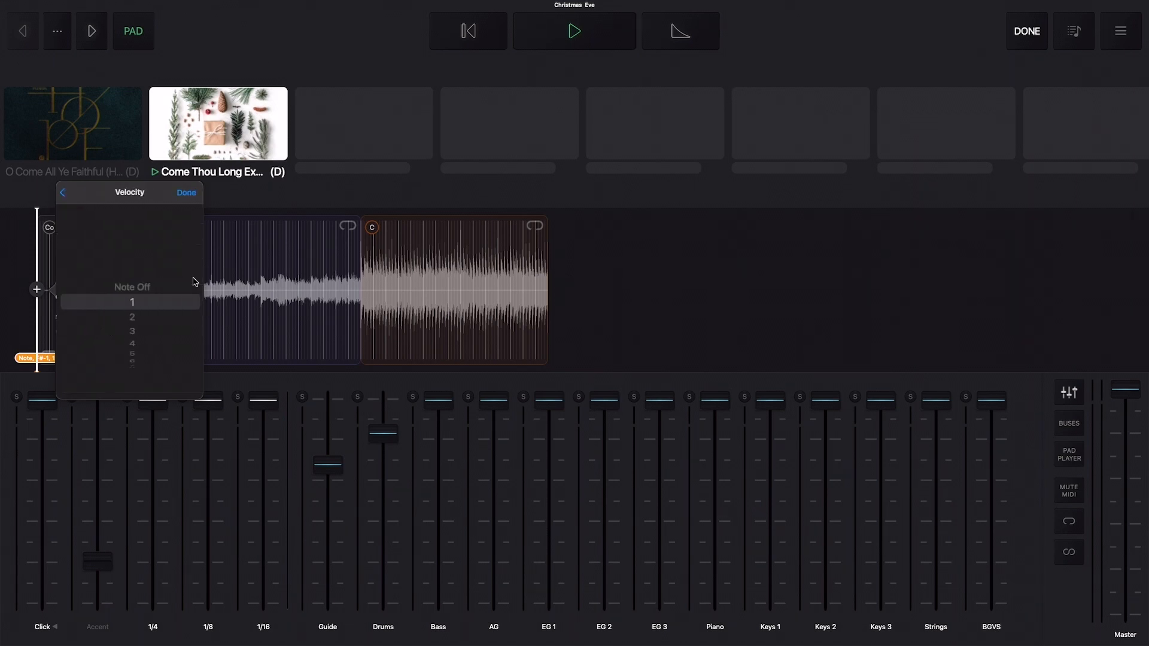
left_click(134, 316)
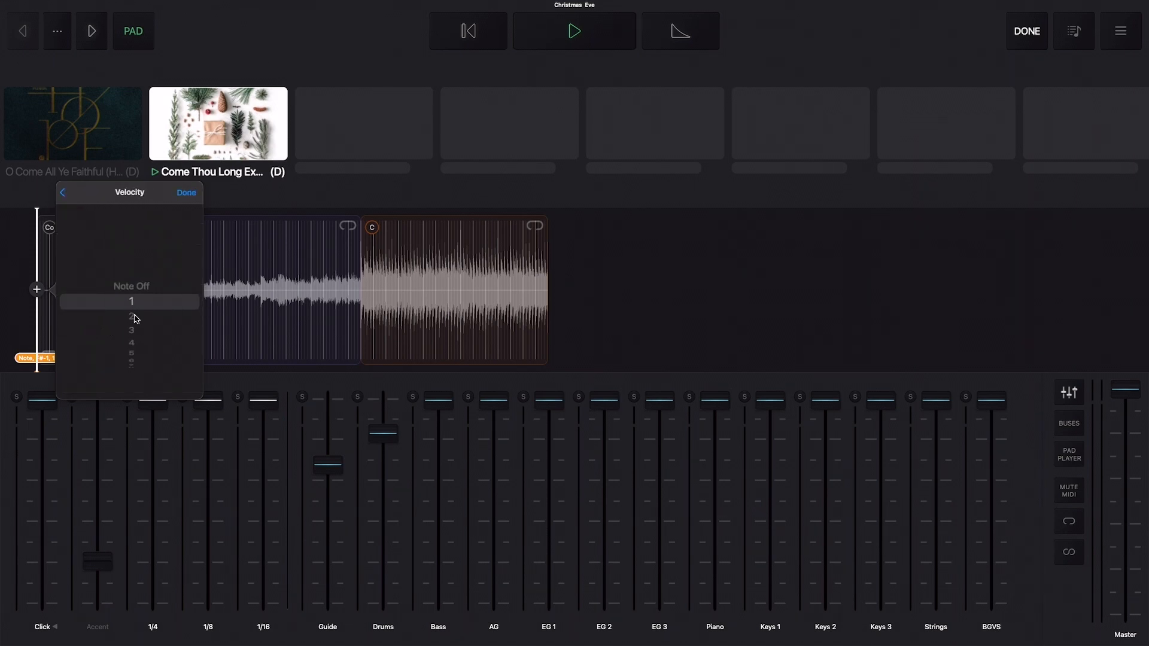
left_click(188, 192)
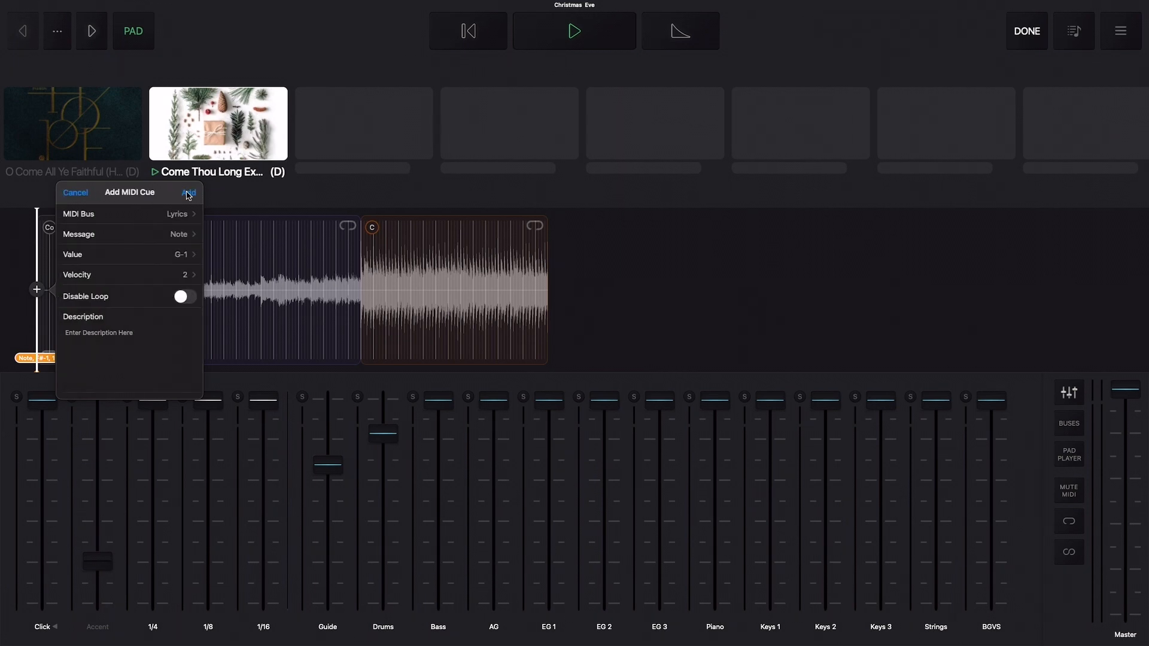
left_click(189, 193)
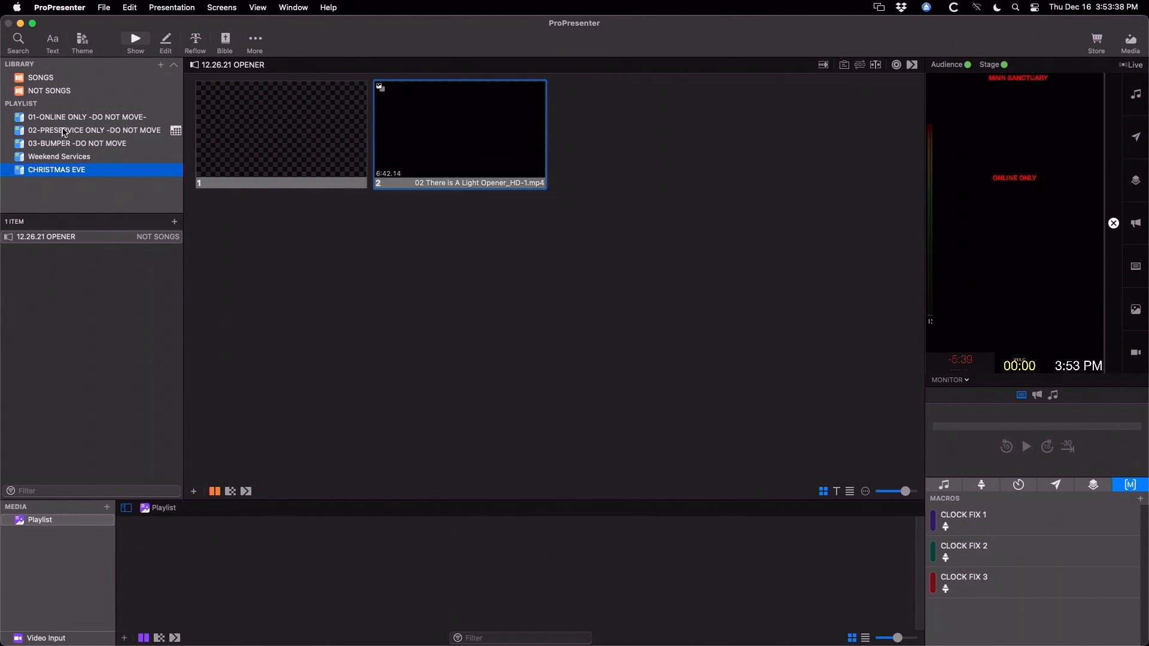
View the Preservice item in the 02-PRESERVICE ONLY playlist and the 12.26.21 OPENER item in CHRISTMAS EVE to compare their slides
left_click(67, 132)
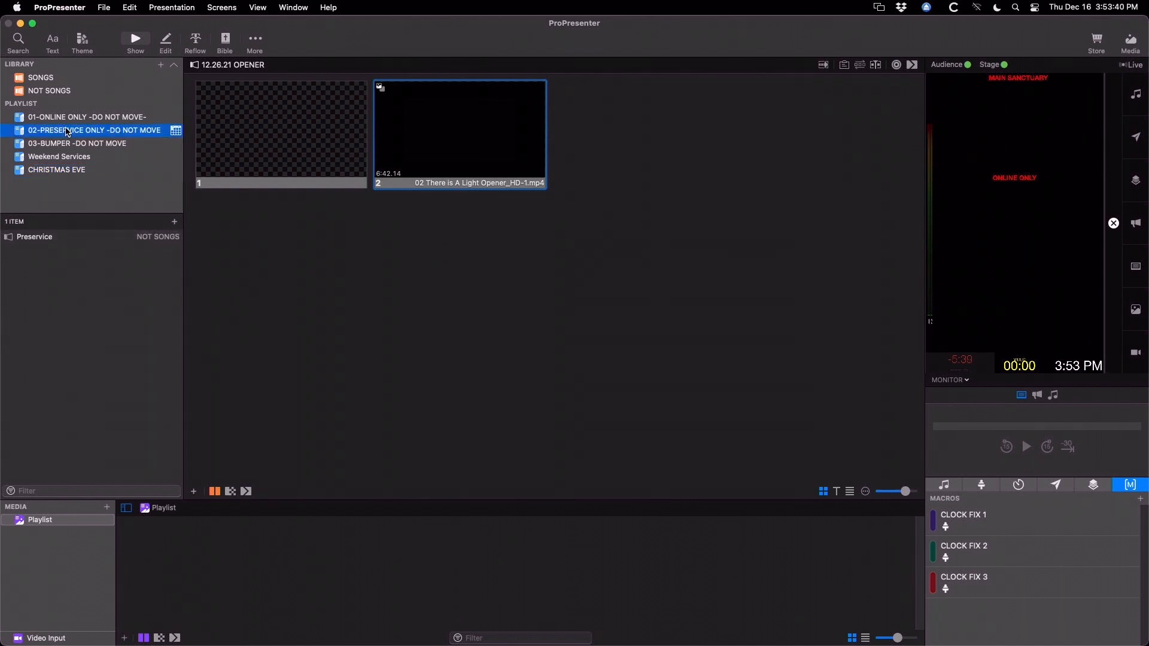
left_click(50, 244)
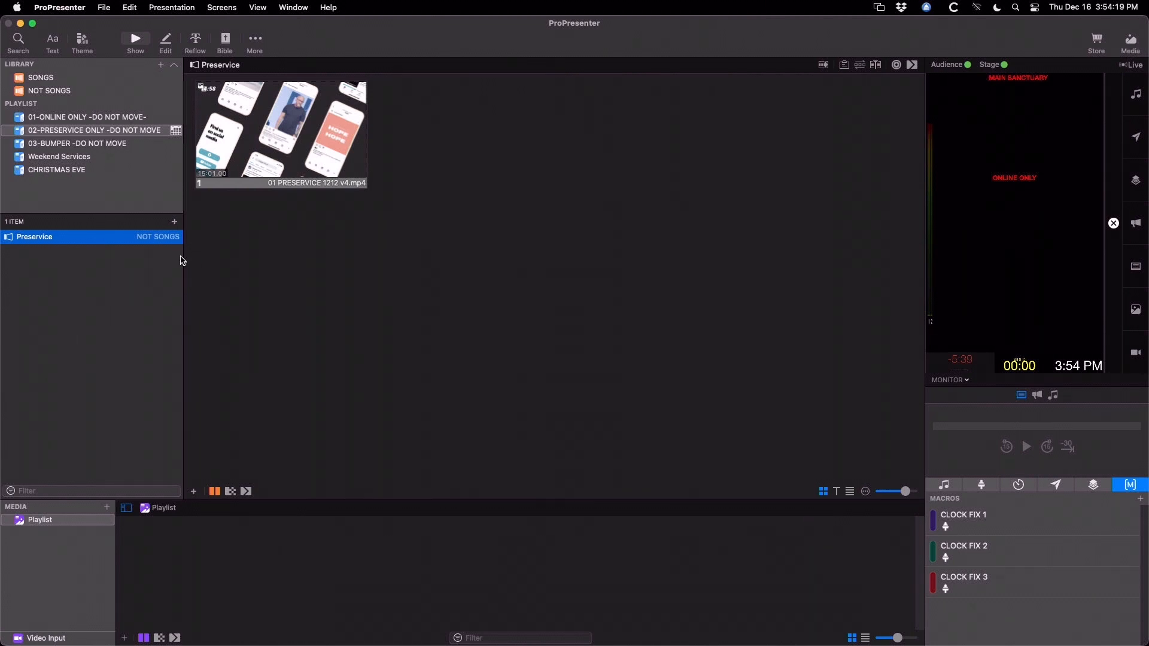
left_click(94, 173)
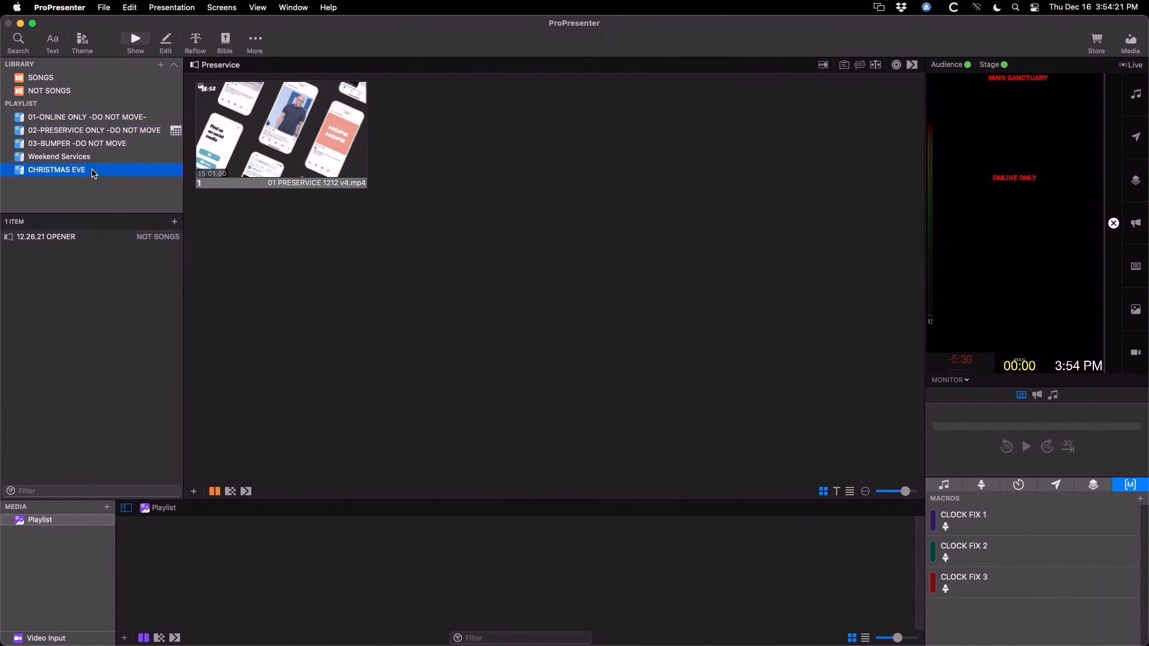
left_click(88, 235)
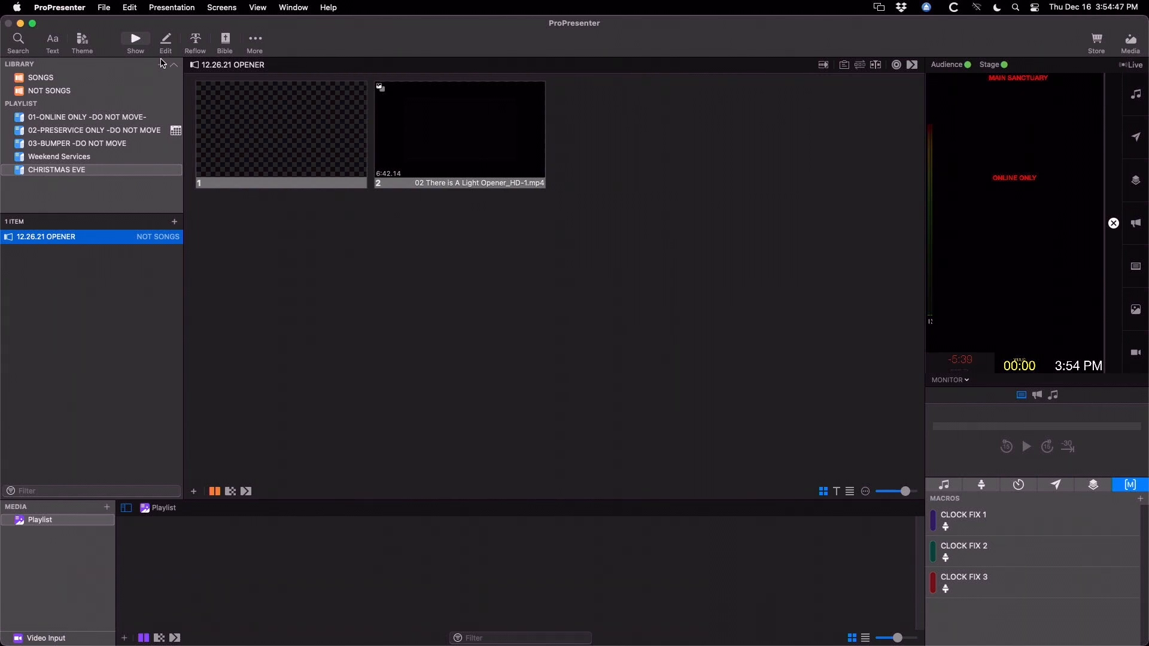
left_click(51, 91)
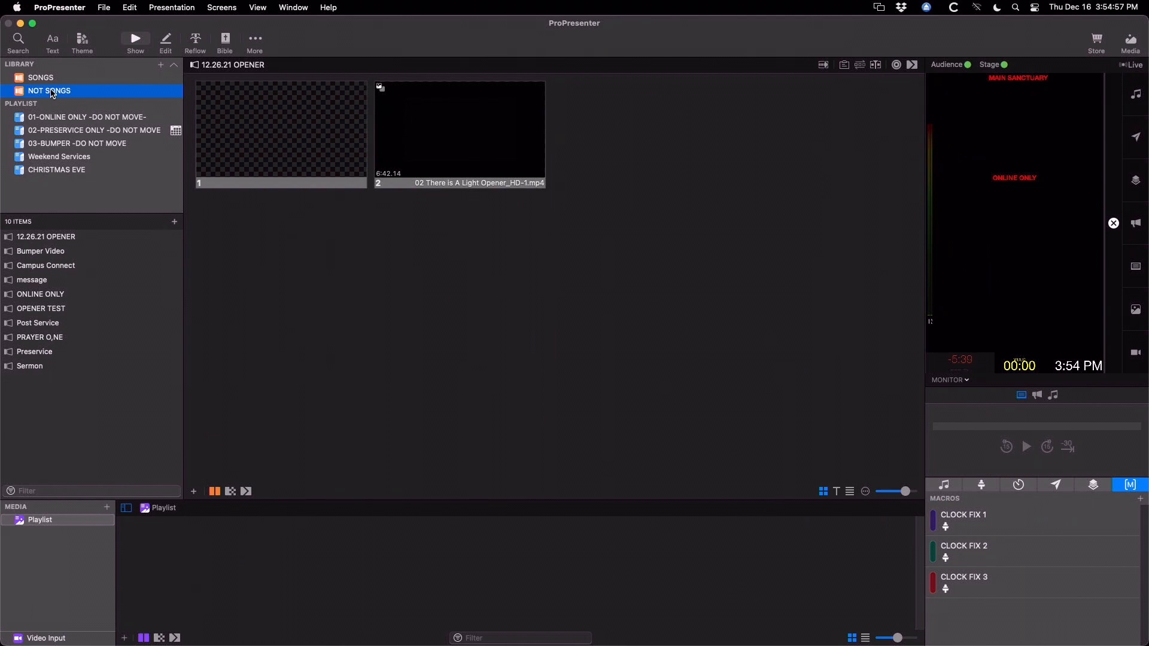
left_click(55, 79)
left_click(55, 93)
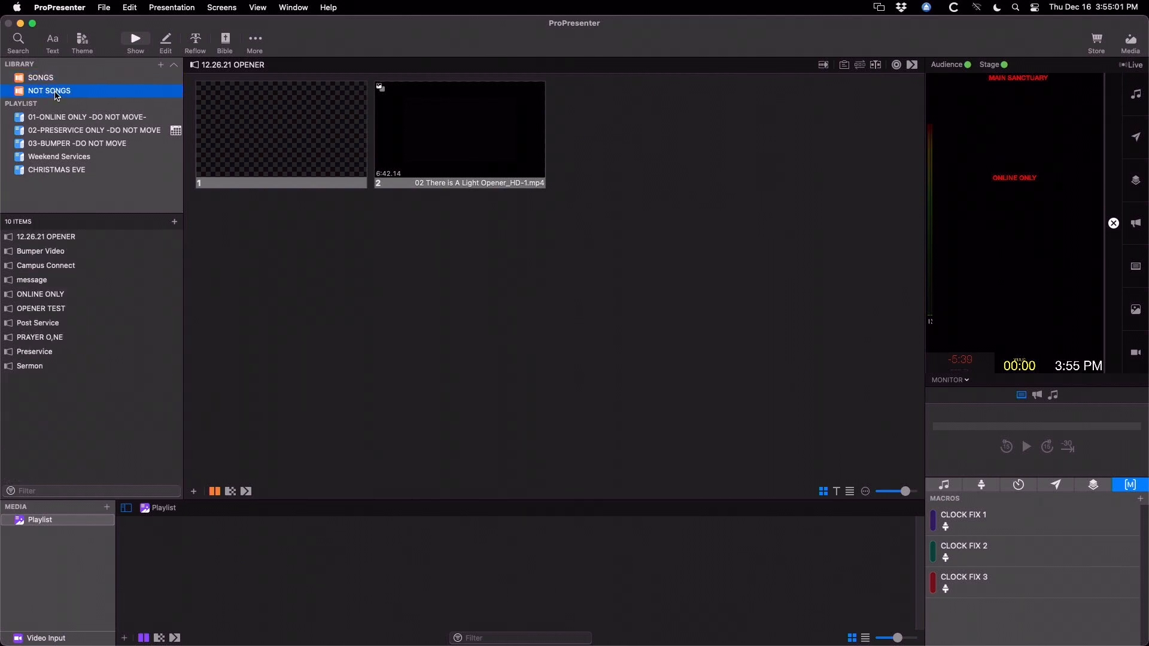
left_click(175, 223)
left_click(199, 233)
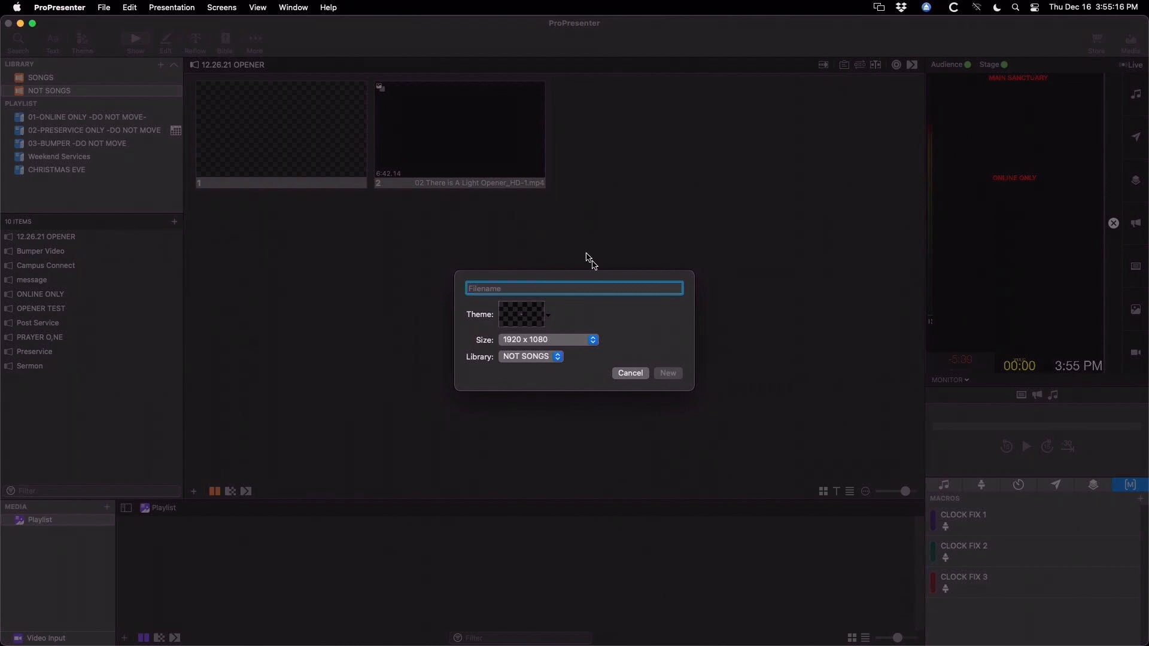
left_click(630, 372)
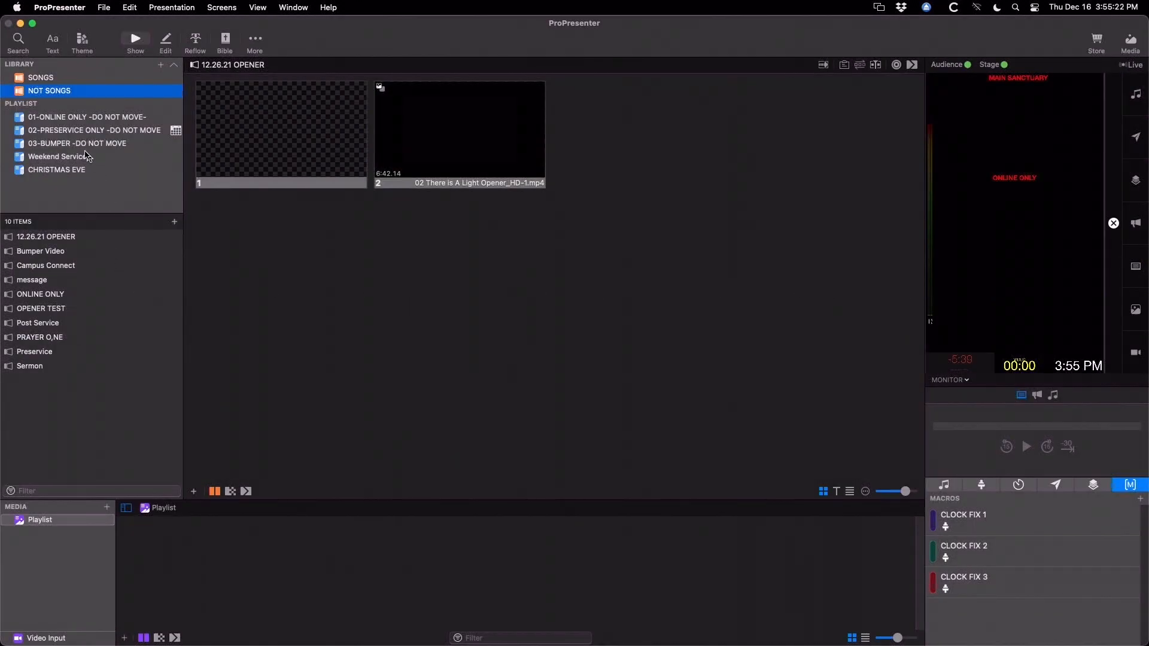
Add a header above the 12.26.21 OPENER item in the CHRISTMAS EVE playlist and delete it again
left_click(48, 170)
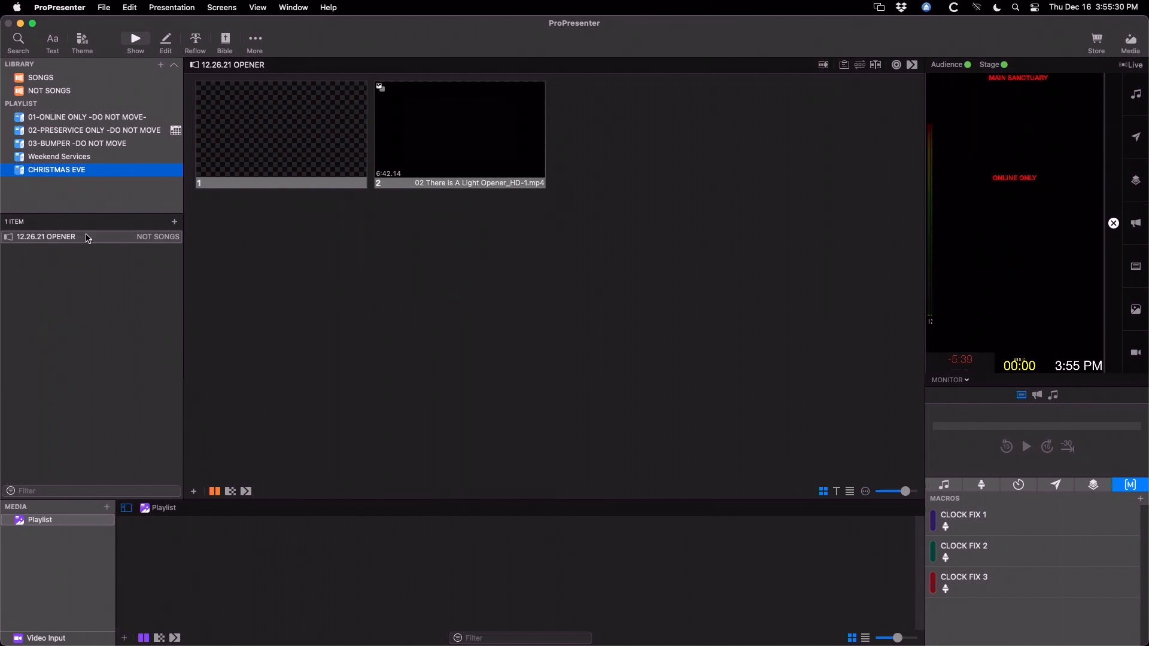
left_click(175, 222)
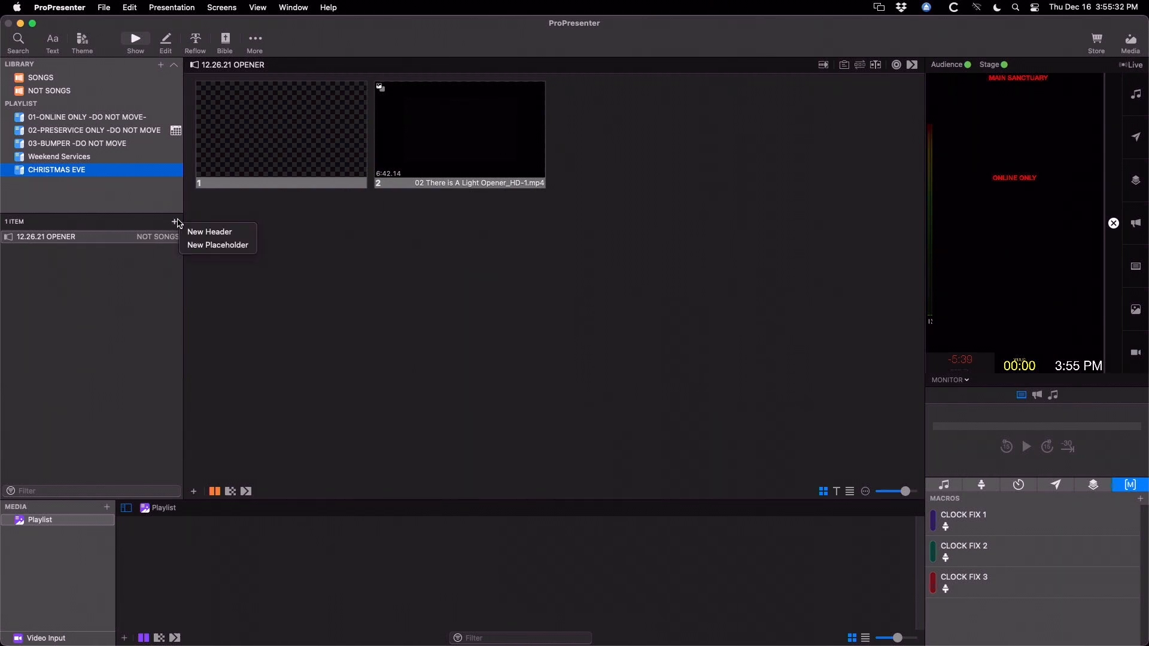
left_click(206, 232)
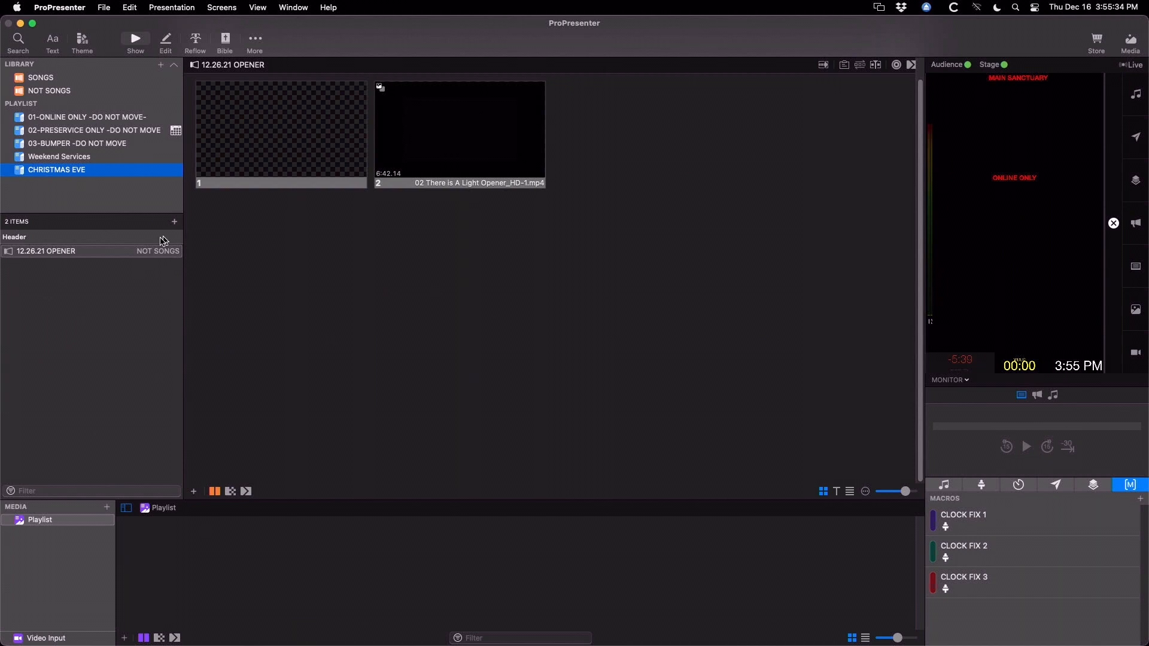
left_click(55, 239)
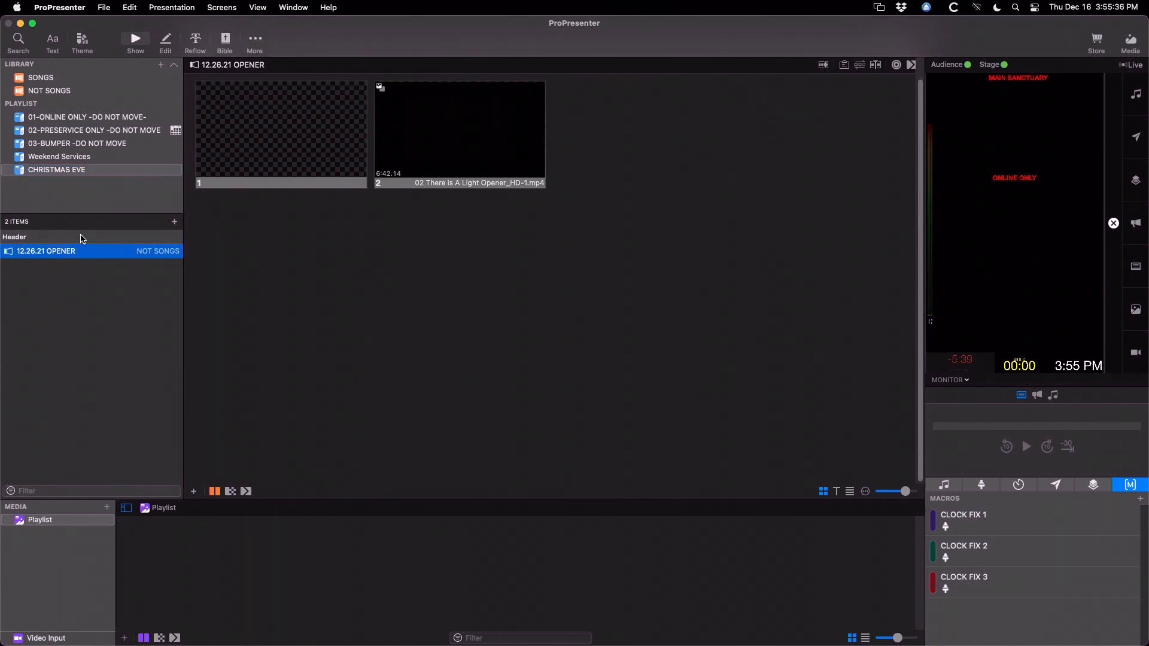
left_click(81, 237)
left_click(75, 251)
left_click(46, 239)
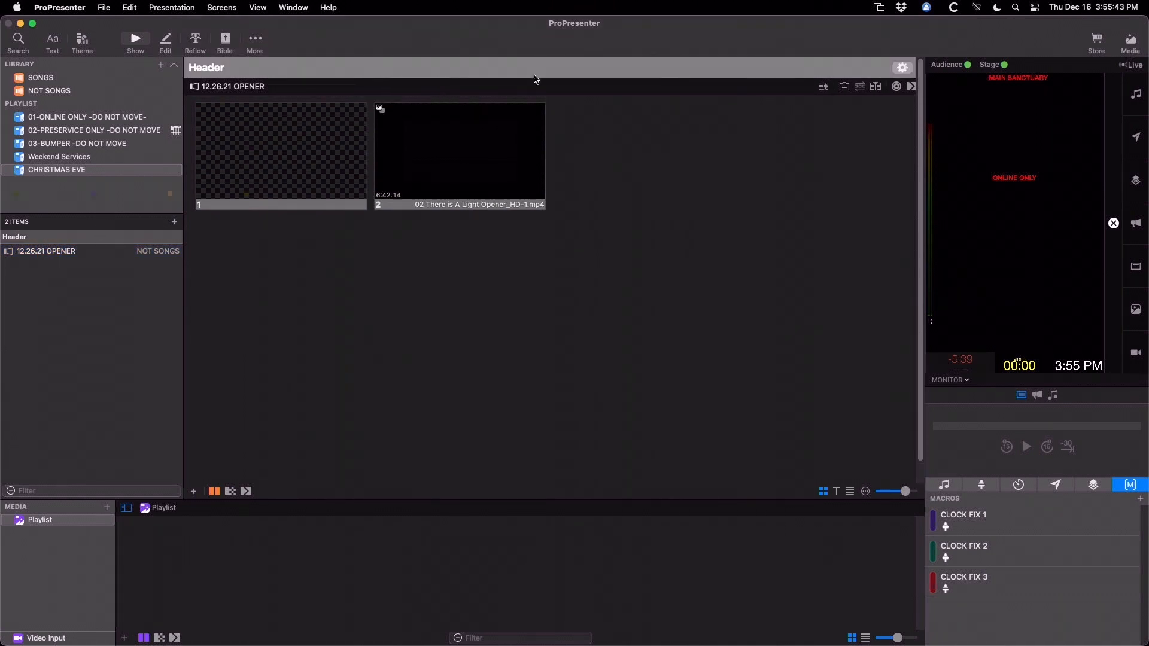
right_click(158, 241)
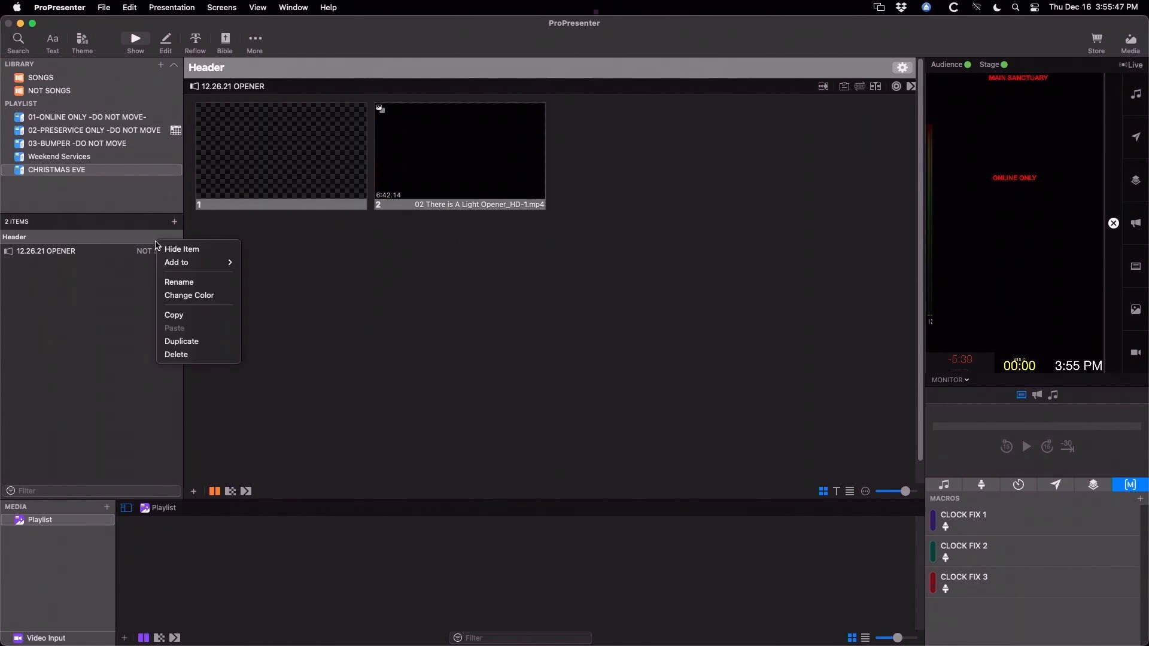
left_click(176, 355)
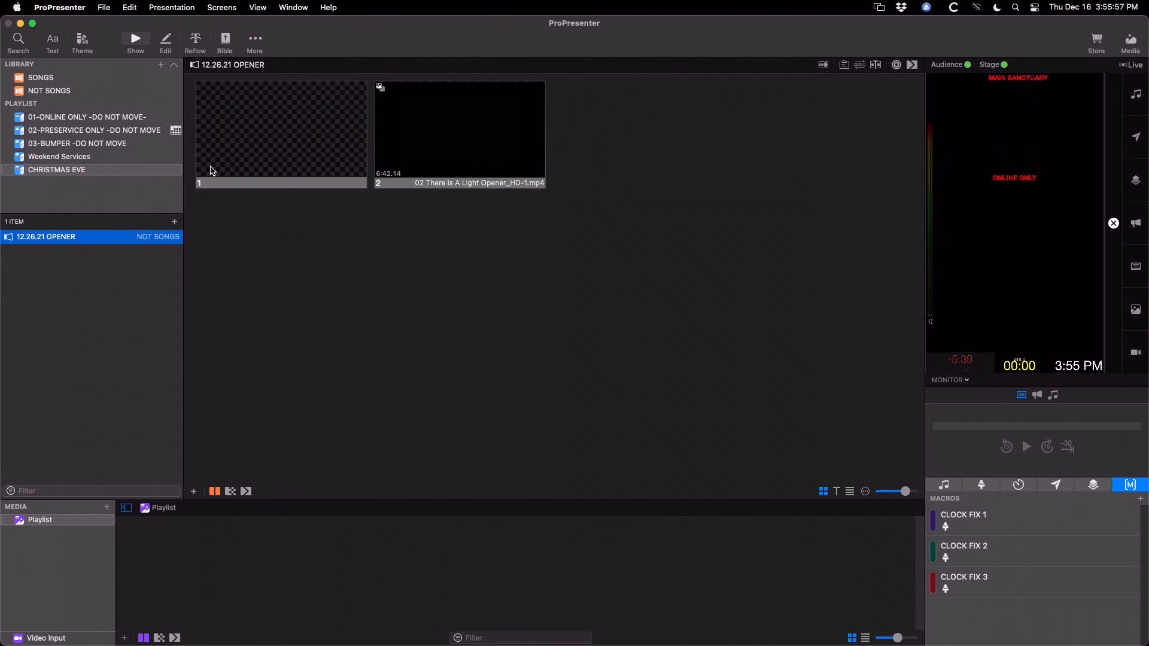
Select O Come All Ye Faithful in Weekend Services, play Come Thou Long Expected in Playback to test its cues, and return to ProPresenter
left_click(69, 154)
left_click(74, 270)
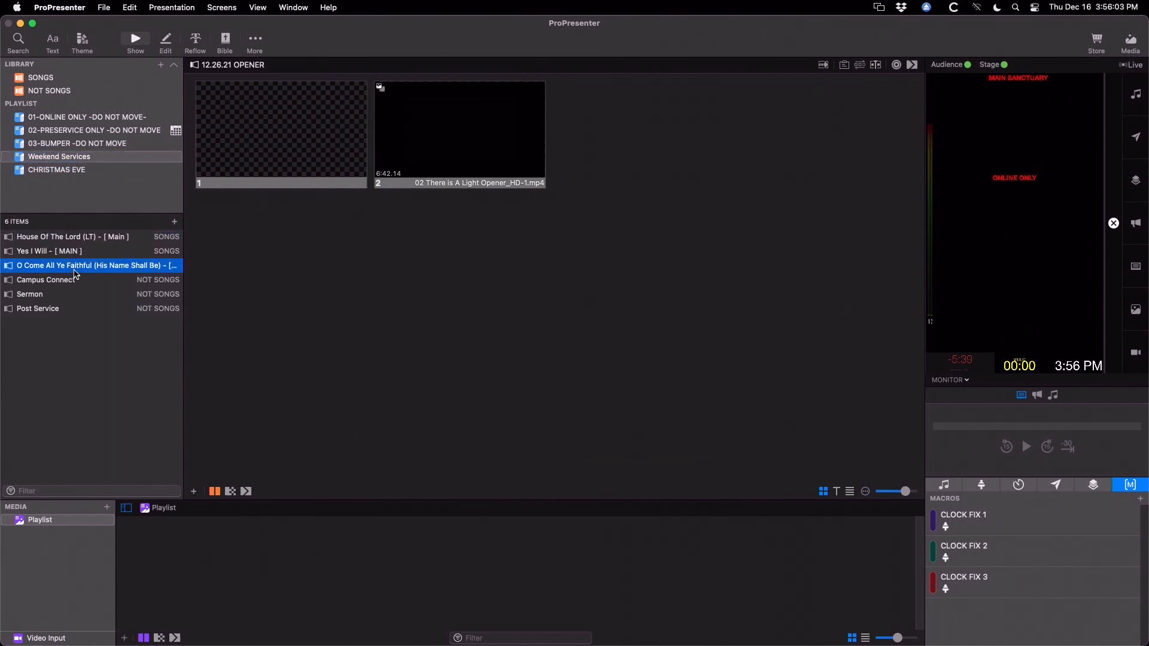
key("ctrl+Left")
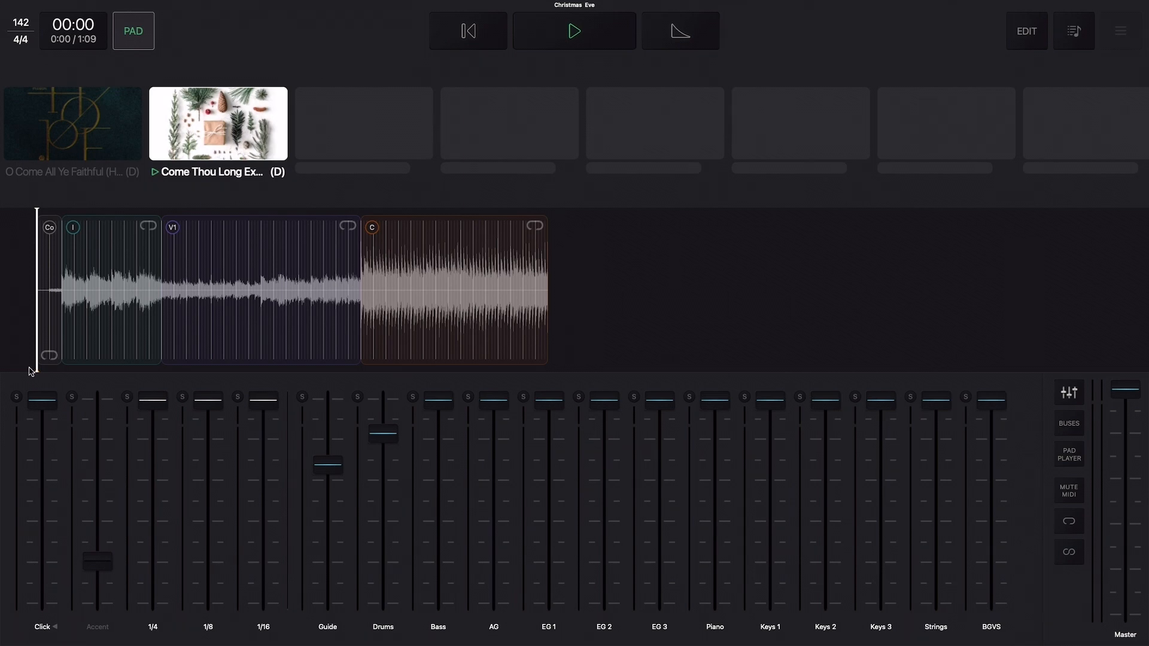
scroll(220, 318, "right", 2)
left_click(573, 43)
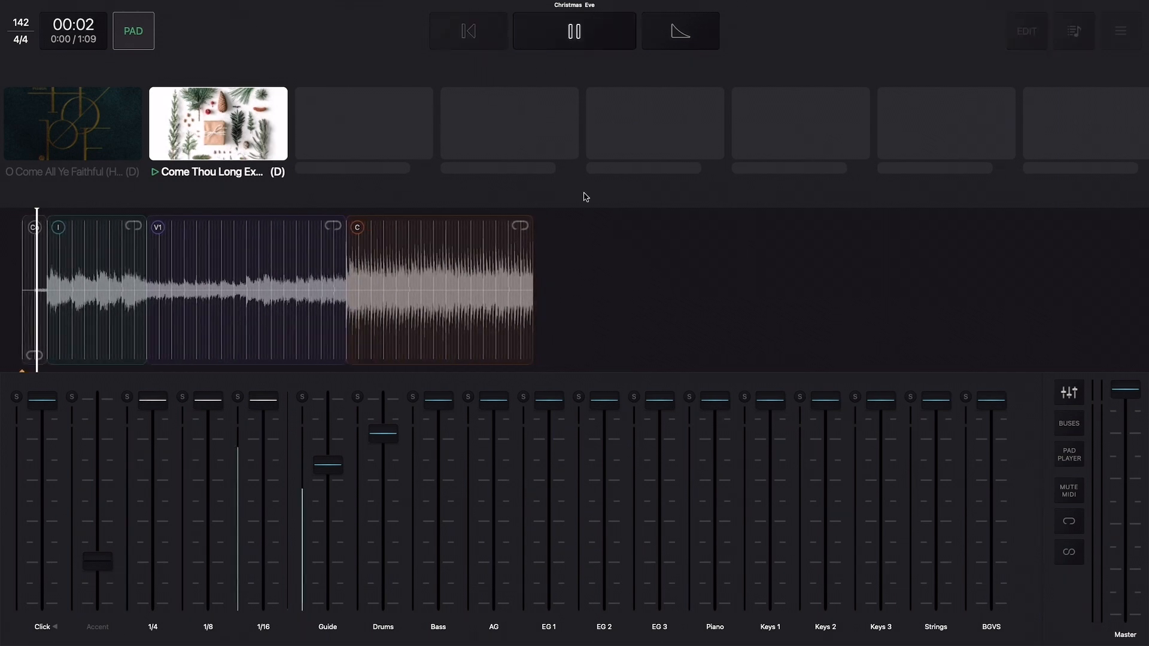
key("ctrl+Right")
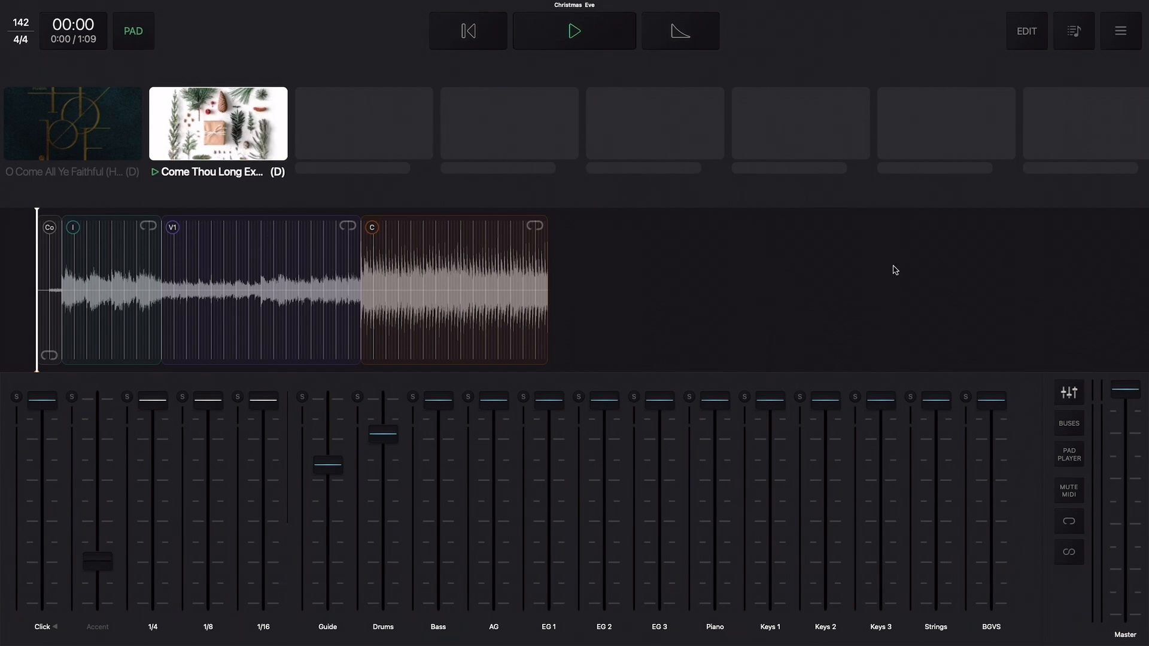
Edit the MIDI cues and nudge the G-1, velocity 2 cue forward to near the end of the count-off section
left_click(1030, 40)
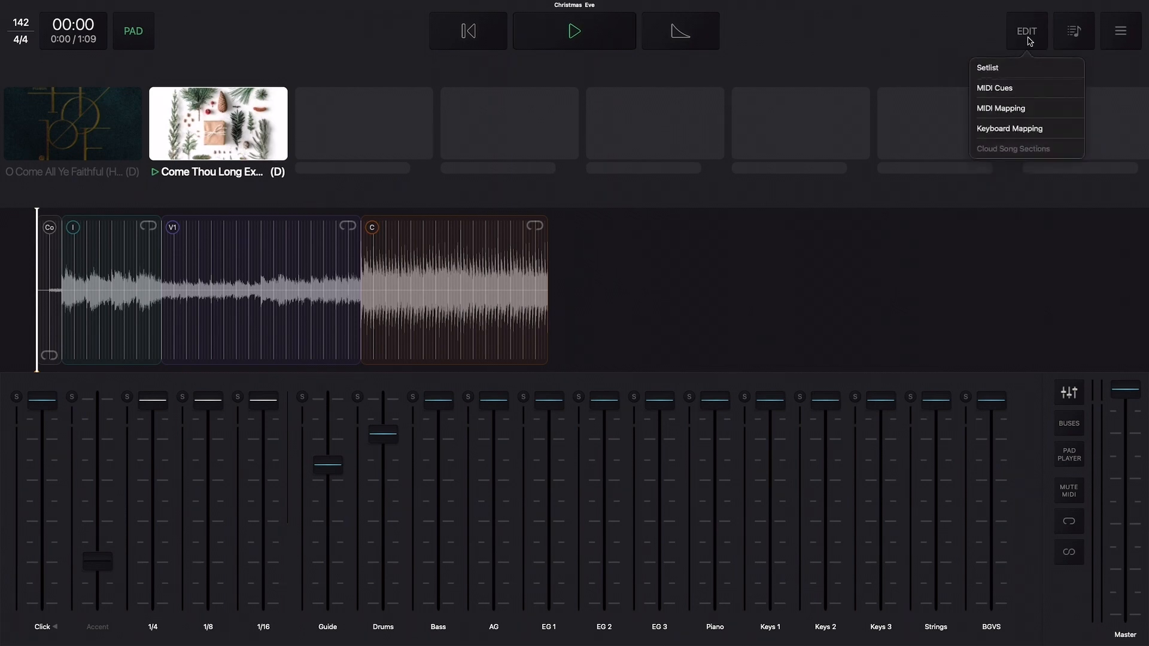
left_click(1018, 90)
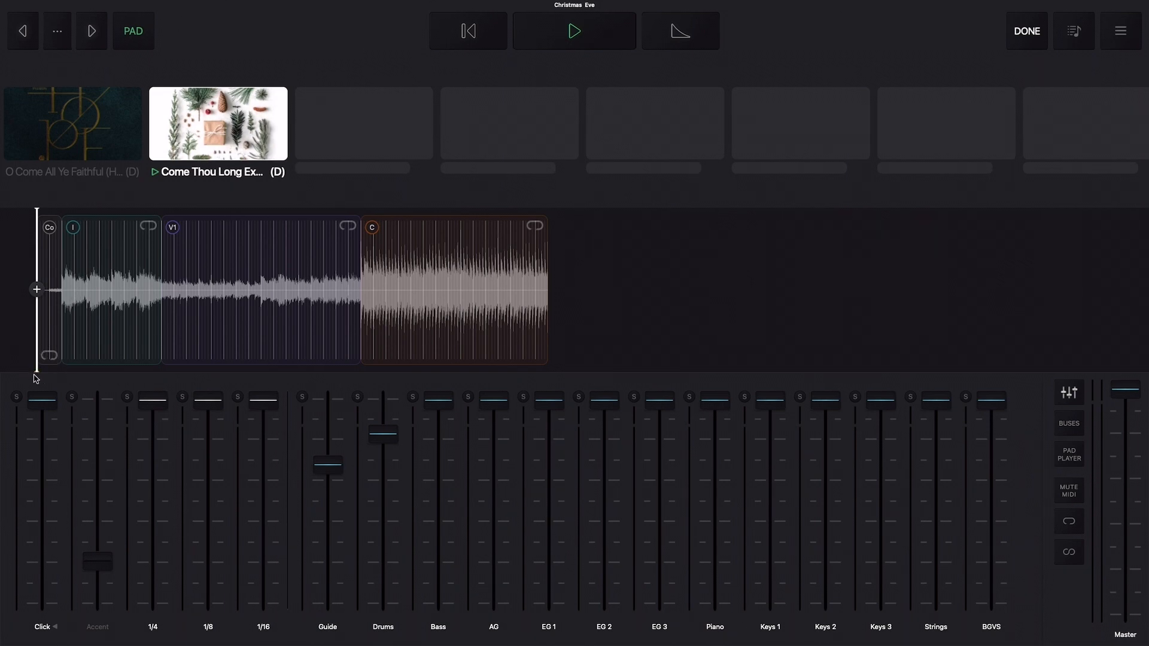
left_click(90, 31)
left_click(89, 31)
left_click(88, 31)
left_click(57, 33)
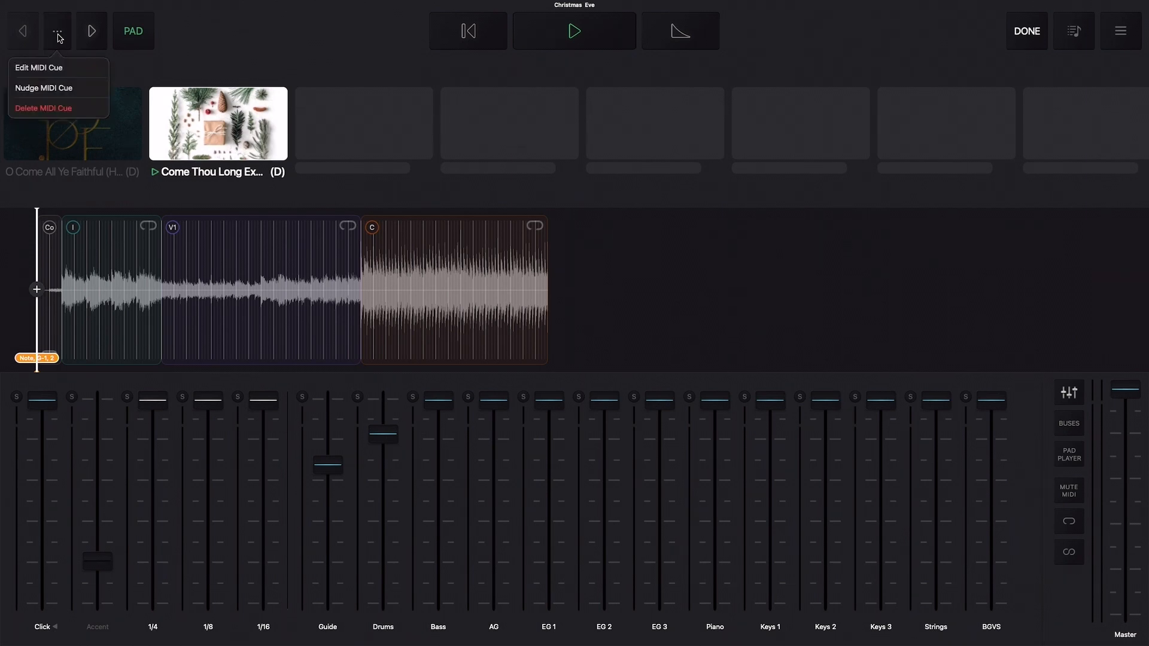
left_click(55, 89)
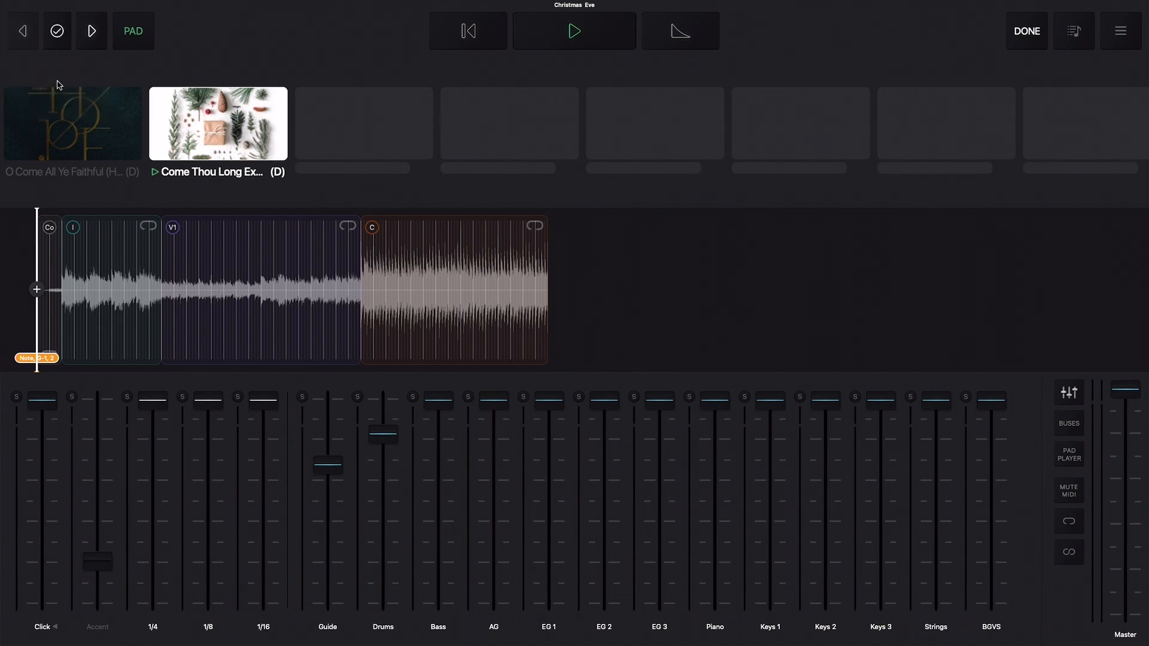
left_click(89, 35)
left_click(88, 35)
left_click(88, 34)
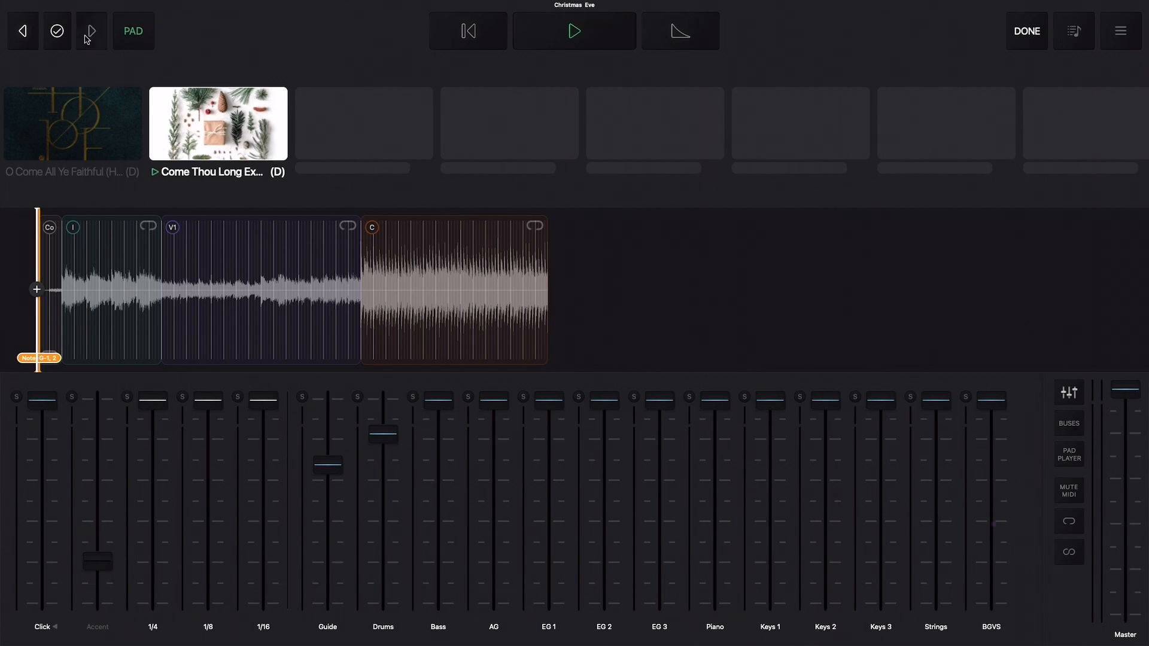
left_click(88, 34)
left_click(88, 35)
left_click(89, 35)
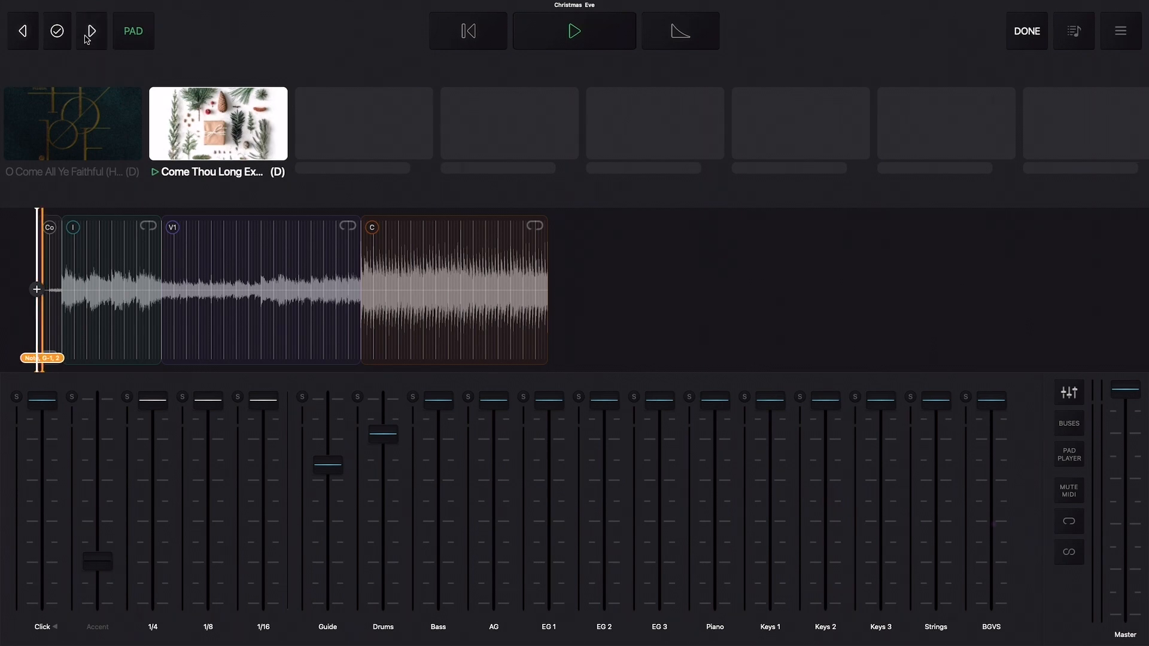
left_click(89, 34)
left_click(89, 34)
left_click(88, 34)
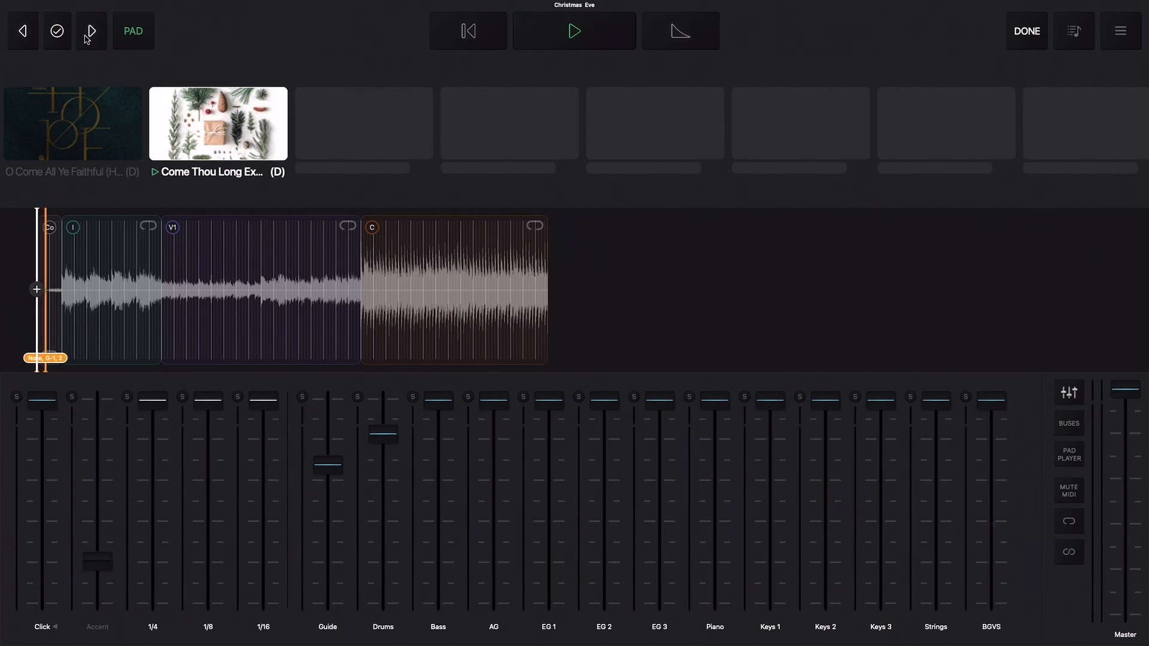
left_click(89, 34)
left_click(89, 35)
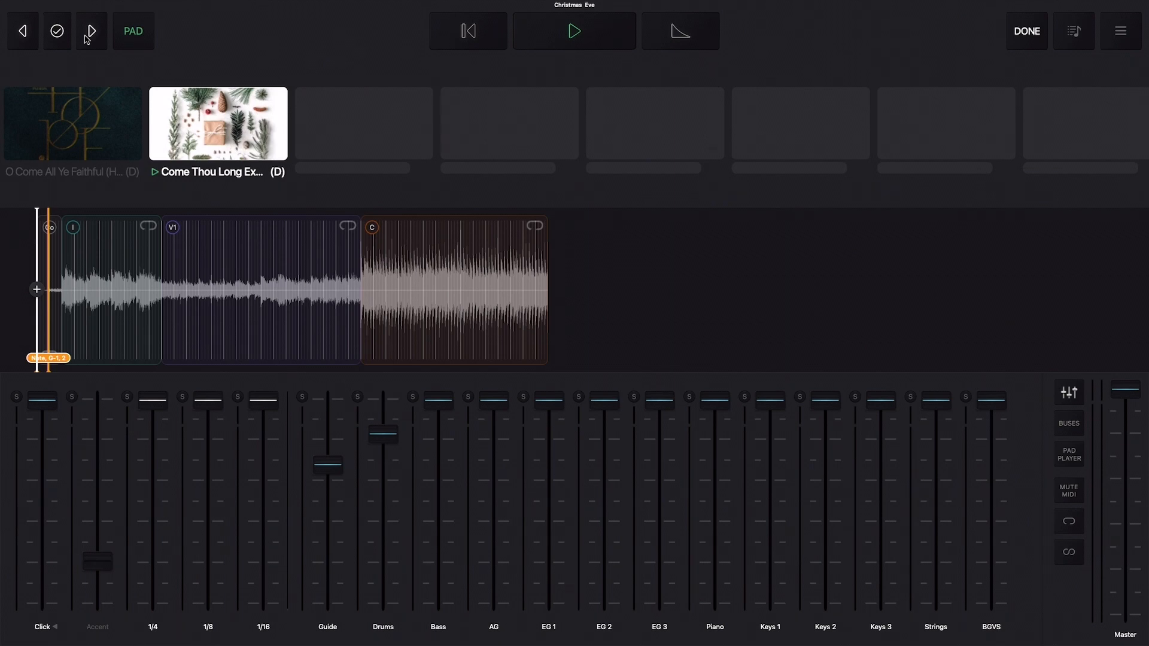
left_click(85, 35)
left_click(85, 35)
left_click(85, 35)
left_click(85, 35)
left_click(85, 35)
left_click(85, 35)
left_click(85, 36)
left_click(85, 35)
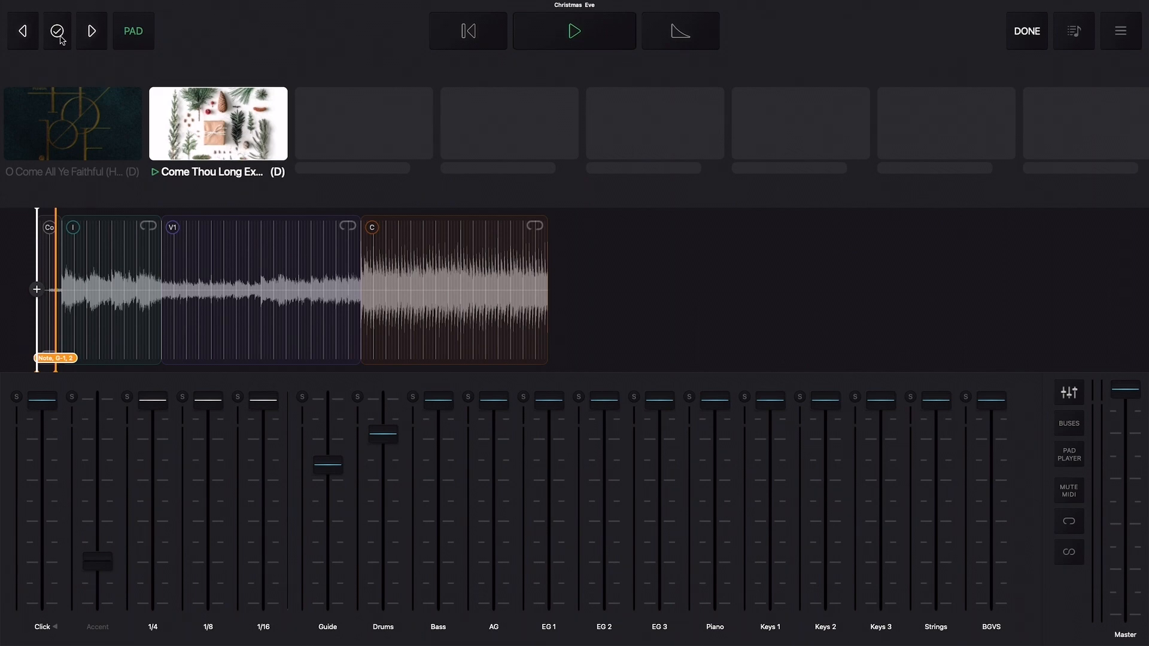
left_click(60, 37)
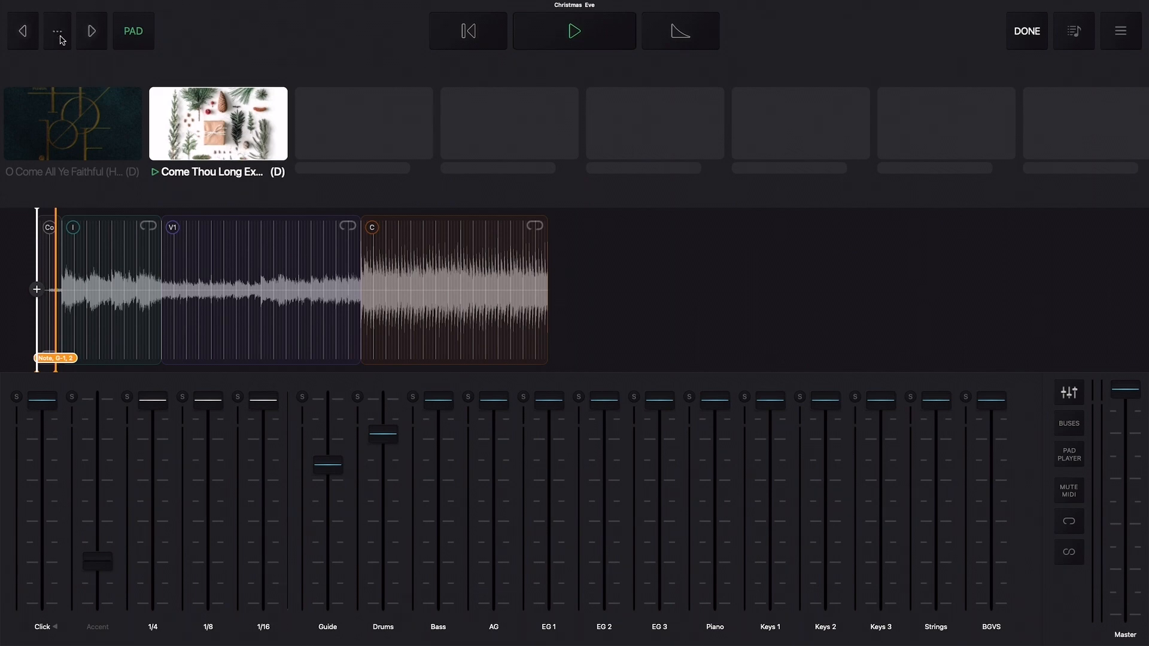